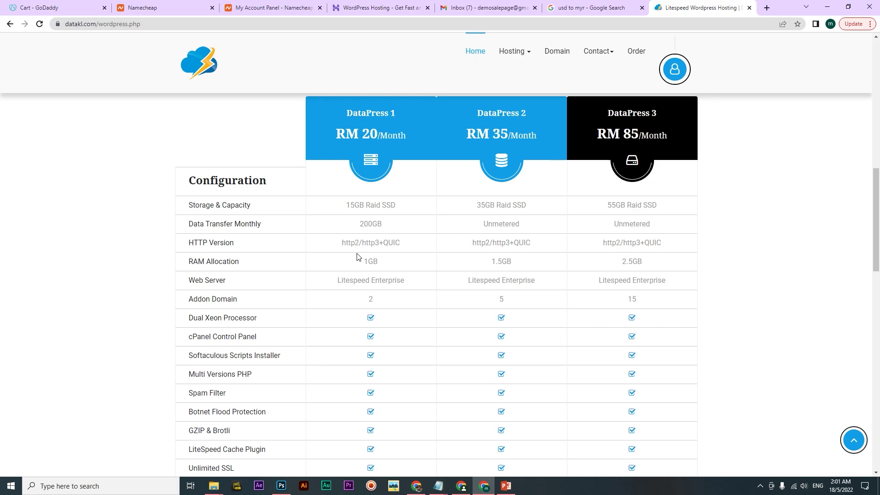
{"action": "scroll", "coordinate": [359, 262], "scroll_direction": "up", "scroll_amount": 1}
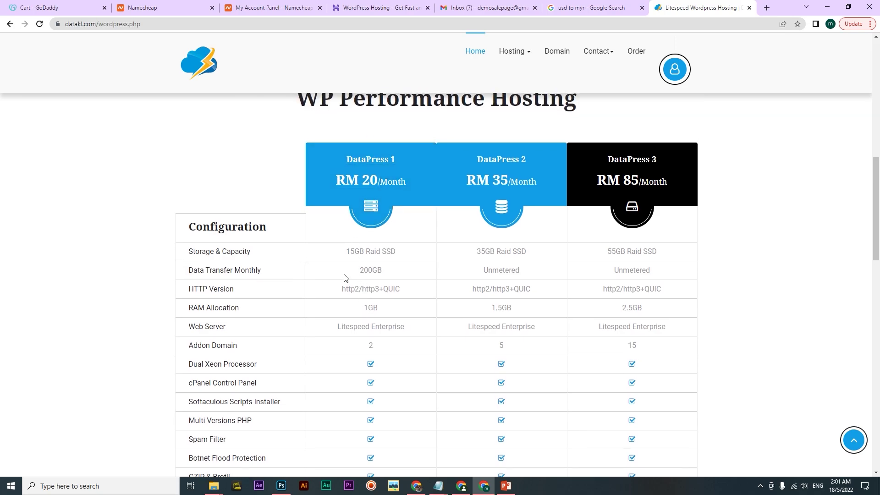
{"action": "scroll", "coordinate": [345, 277], "scroll_direction": "down", "scroll_amount": 1}
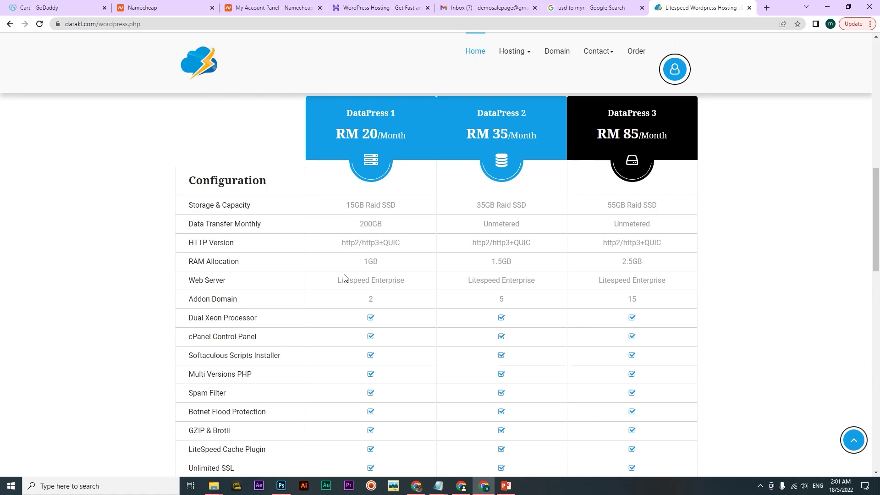
{"action": "scroll", "coordinate": [314, 245], "scroll_direction": "up", "scroll_amount": 1}
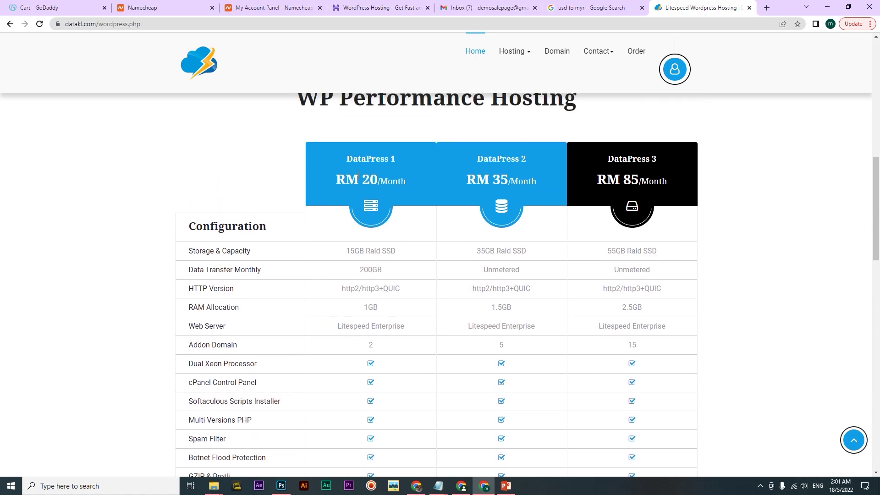
{"action": "scroll", "coordinate": [357, 288], "scroll_direction": "down", "scroll_amount": 2}
{"action": "scroll", "coordinate": [357, 287], "scroll_direction": "up", "scroll_amount": 1}
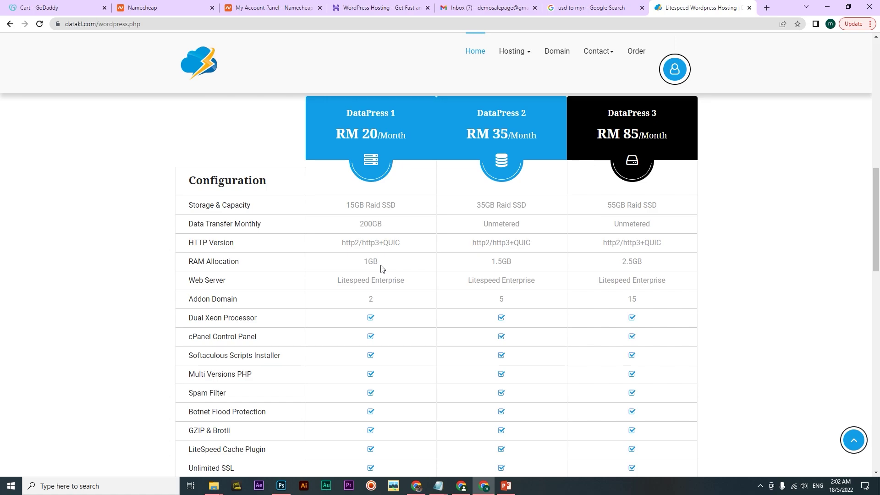
{"action": "scroll", "coordinate": [399, 274], "scroll_direction": "up", "scroll_amount": 1}
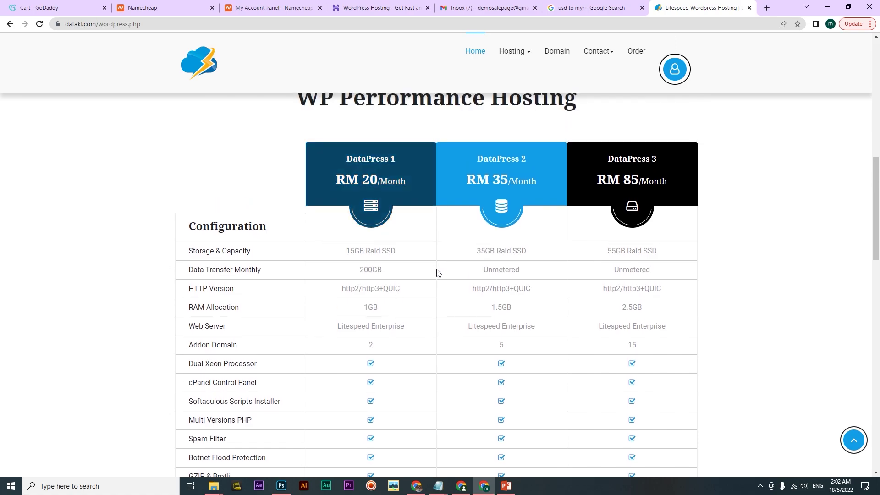
{"action": "scroll", "coordinate": [435, 273], "scroll_direction": "down", "scroll_amount": 1}
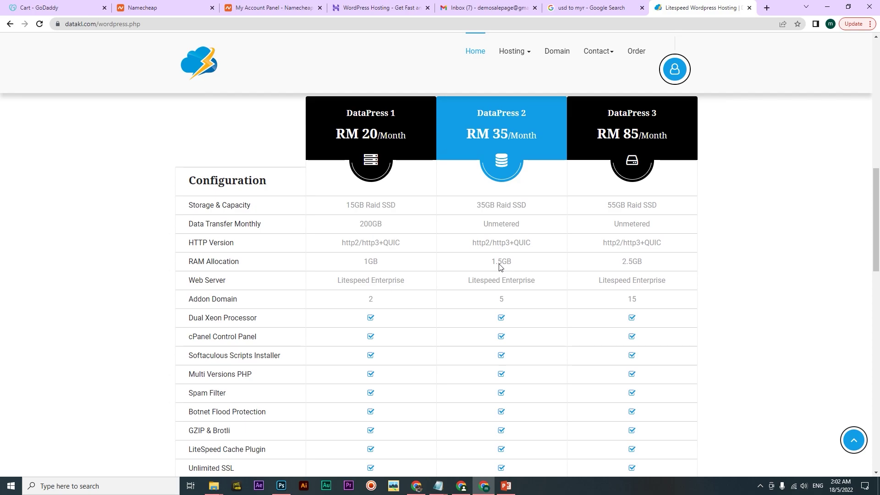
{"action": "scroll", "coordinate": [500, 266], "scroll_direction": "up", "scroll_amount": 1}
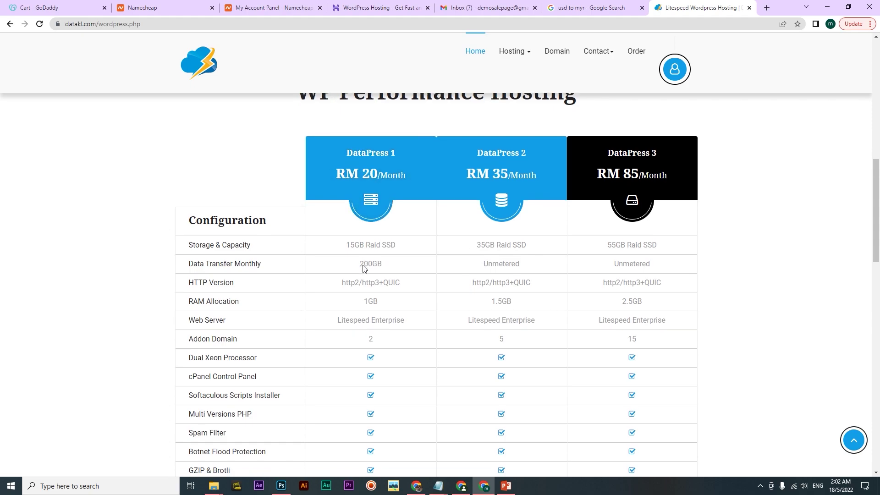
{"action": "scroll", "coordinate": [366, 268], "scroll_direction": "down", "scroll_amount": 7}
{"action": "scroll", "coordinate": [375, 283], "scroll_direction": "up", "scroll_amount": 7}
{"action": "scroll", "coordinate": [469, 225], "scroll_direction": "down", "scroll_amount": 1}
{"action": "scroll", "coordinate": [458, 229], "scroll_direction": "down", "scroll_amount": 2}
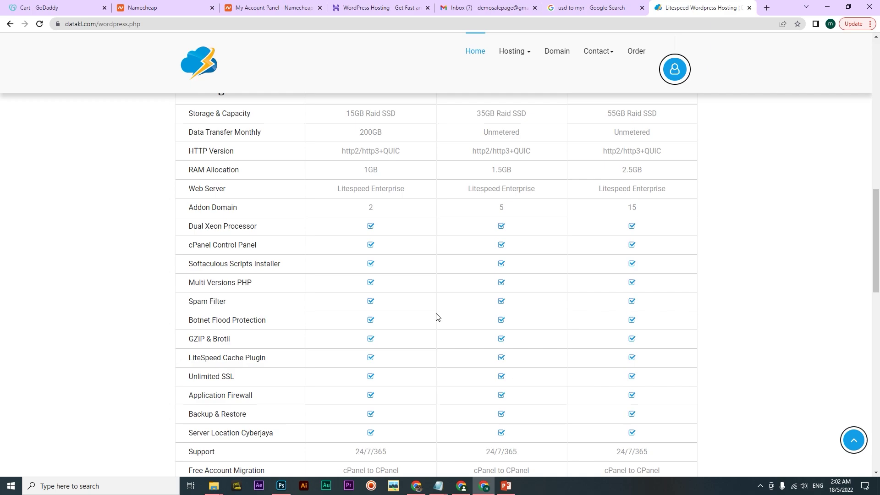
{"action": "scroll", "coordinate": [421, 316], "scroll_direction": "up", "scroll_amount": 1}
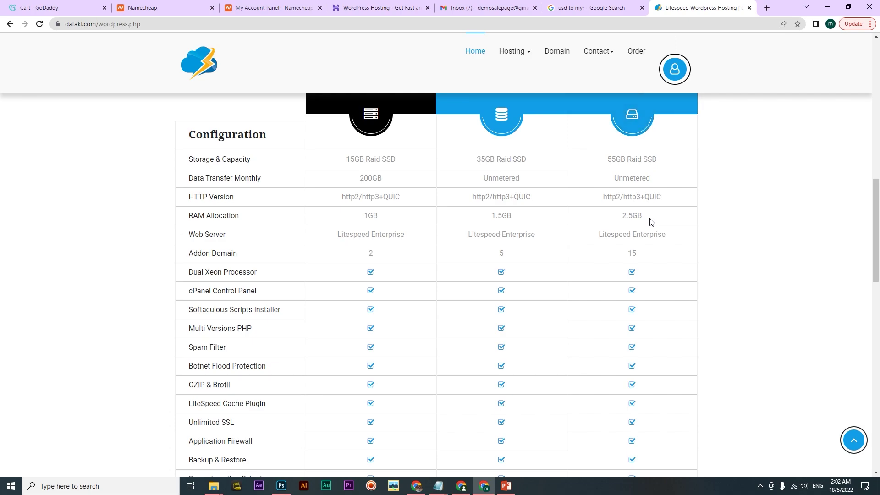
{"action": "scroll", "coordinate": [648, 220], "scroll_direction": "up", "scroll_amount": 1}
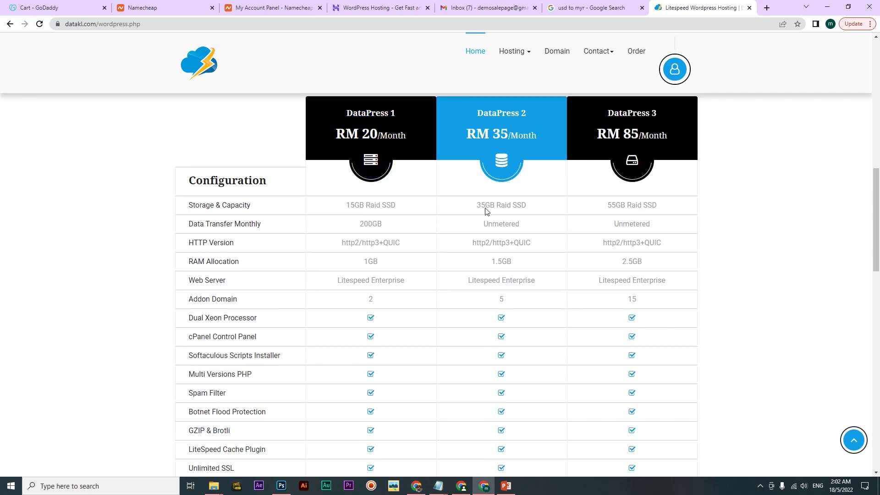
{"action": "scroll", "coordinate": [359, 240], "scroll_direction": "up", "scroll_amount": 1}
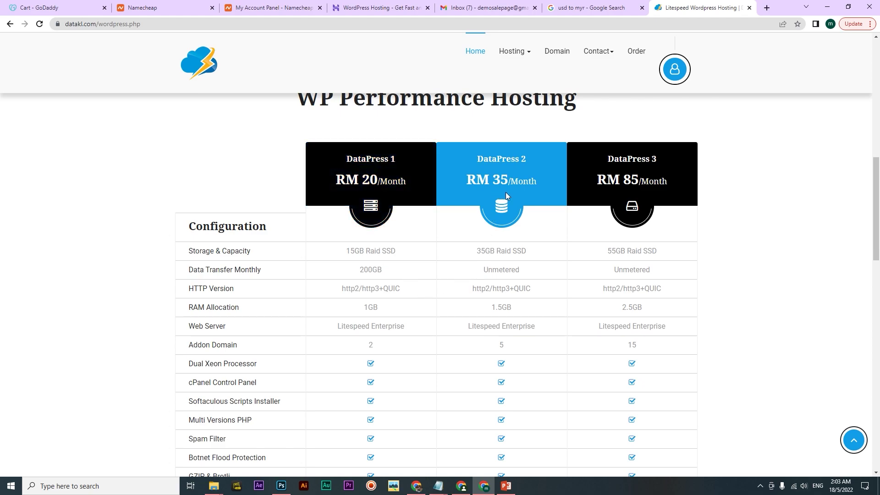
{"action": "scroll", "coordinate": [578, 355], "scroll_direction": "down", "scroll_amount": 1}
{"action": "scroll", "coordinate": [526, 298], "scroll_direction": "up", "scroll_amount": 1}
{"action": "scroll", "coordinate": [504, 375], "scroll_direction": "down", "scroll_amount": 7}
{"action": "scroll", "coordinate": [436, 377], "scroll_direction": "up", "scroll_amount": 2}
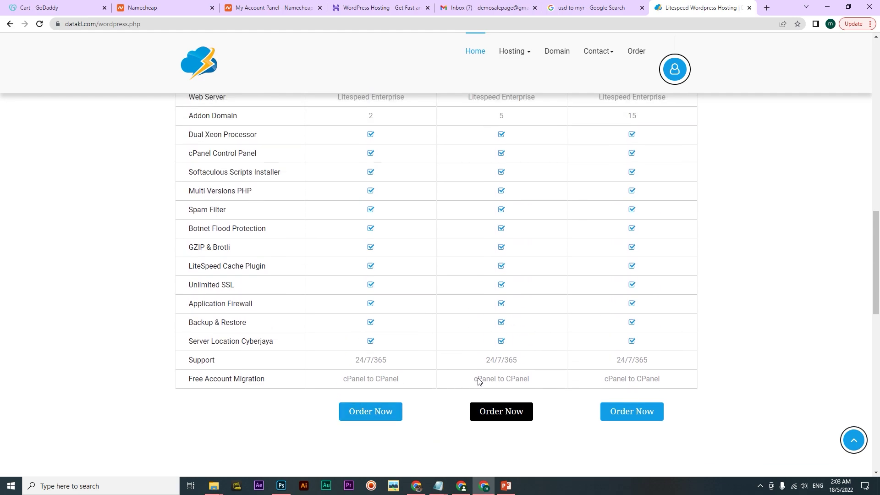
{"action": "scroll", "coordinate": [460, 400], "scroll_direction": "up", "scroll_amount": 3}
{"action": "scroll", "coordinate": [508, 440], "scroll_direction": "down", "scroll_amount": 2}
{"action": "scroll", "coordinate": [508, 439], "scroll_direction": "down", "scroll_amount": 2}
{"action": "scroll", "coordinate": [202, 375], "scroll_direction": "up", "scroll_amount": 1}
Google 'hostinger data' and open Hostinger's 'Where are your servers located?' help article in a new tab
{"action": "left_click", "coordinate": [398, 8]}
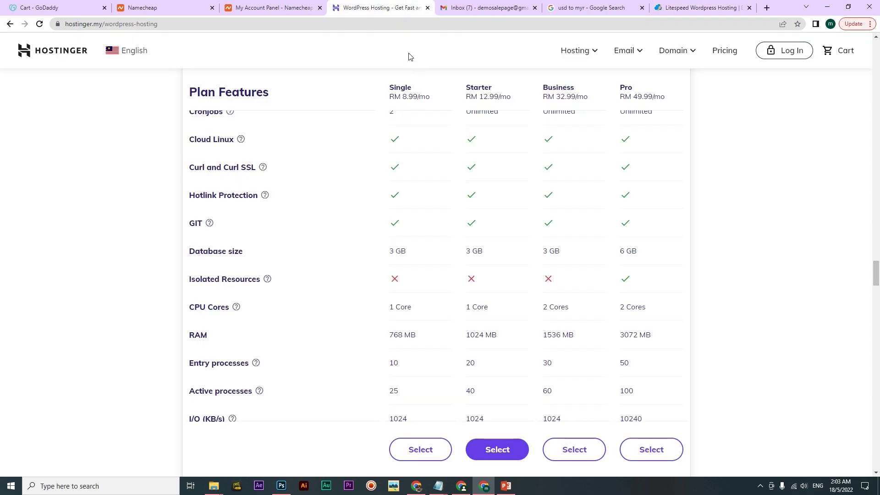
{"action": "left_click_drag", "start_coordinate": [875, 271], "coordinate": [876, 410]}
{"action": "key", "text": "ctrl+t"}
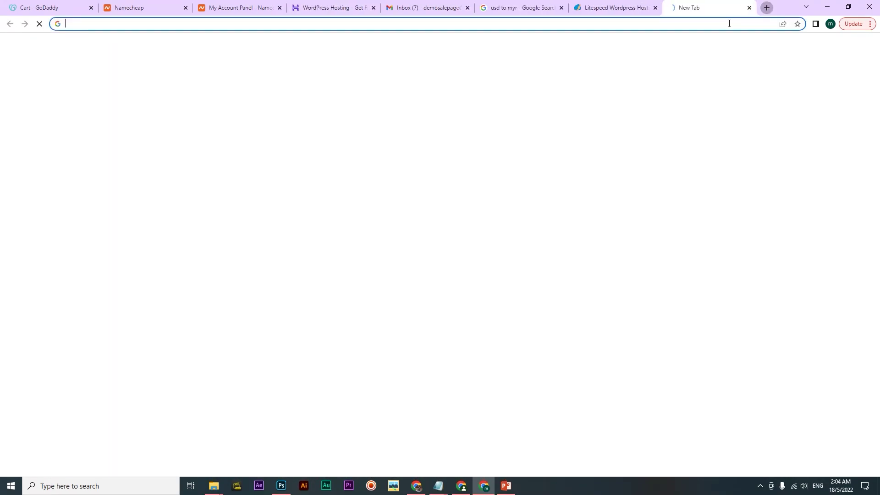
{"action": "type", "text": "hostinger "}
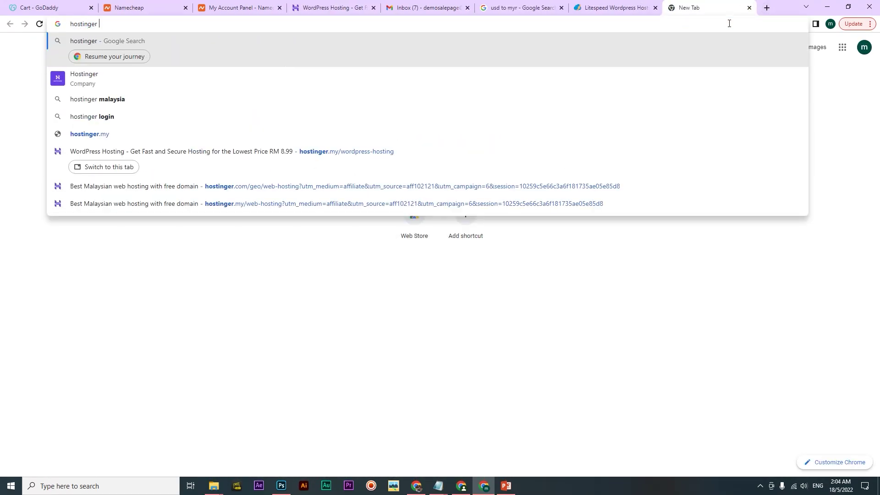
{"action": "type", "text": "data center"}
{"action": "key", "text": "Return"}
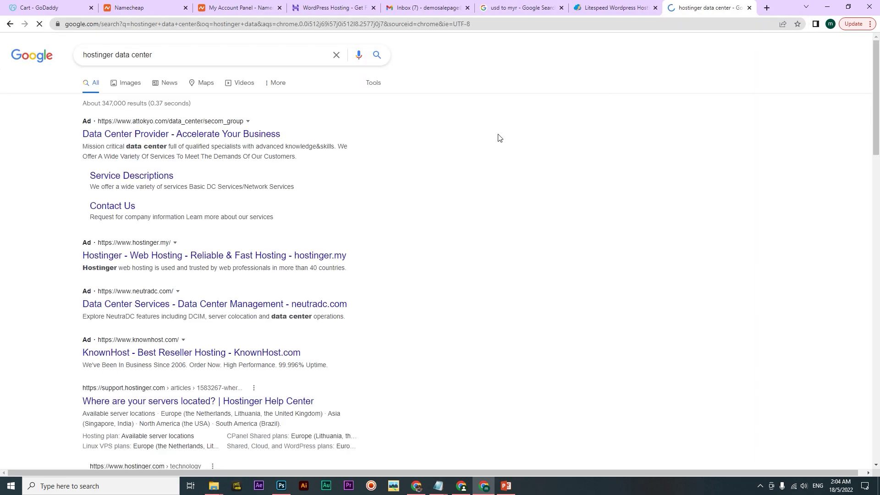
{"action": "scroll", "coordinate": [44, 223], "scroll_direction": "down", "scroll_amount": 2}
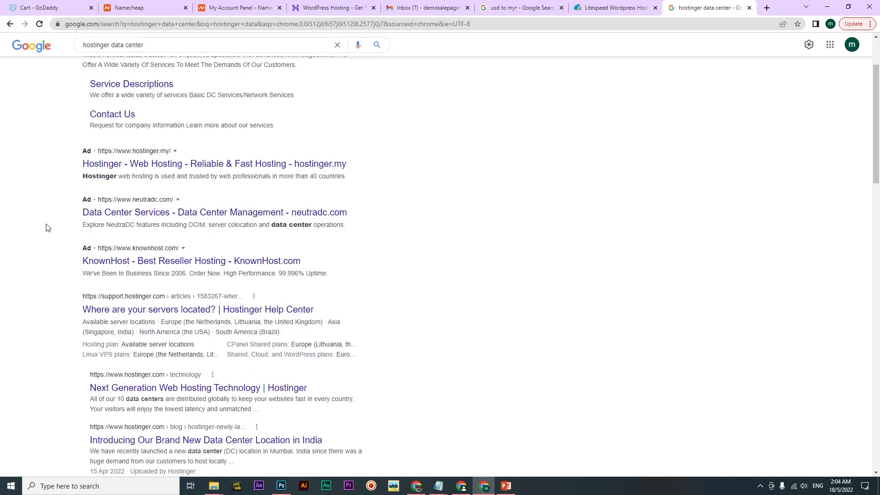
{"action": "middle_click", "coordinate": [143, 311]}
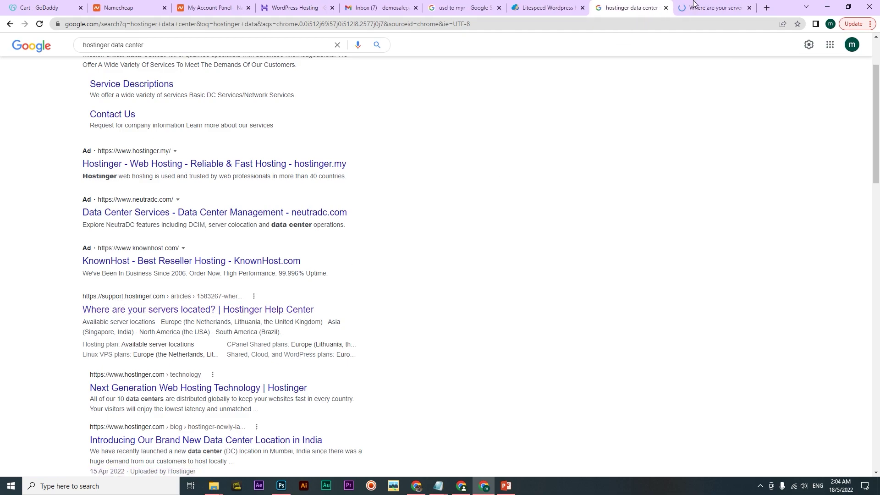
{"action": "key", "text": "ctrl+Tab"}
{"action": "scroll", "coordinate": [227, 240], "scroll_direction": "down", "scroll_amount": 4}
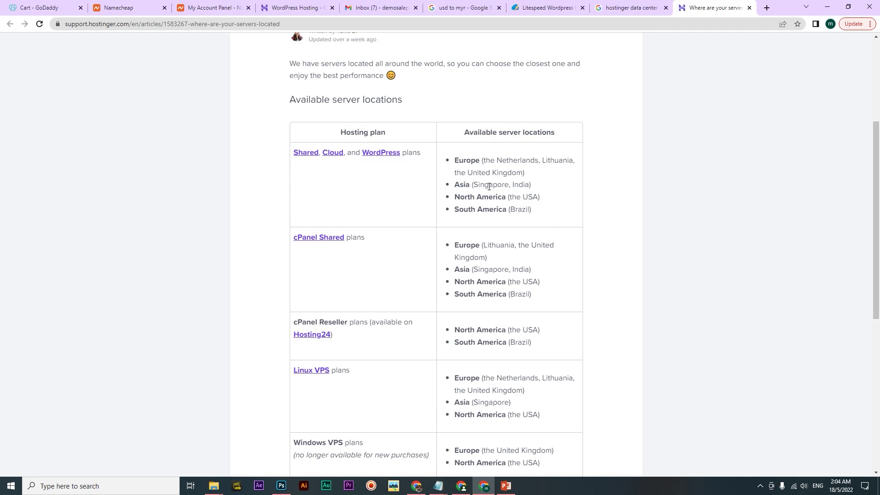
Highlight Singapore as a server location for Hostinger's WordPress and Linux VPS plans
{"action": "left_click_drag", "start_coordinate": [475, 186], "coordinate": [510, 185]}
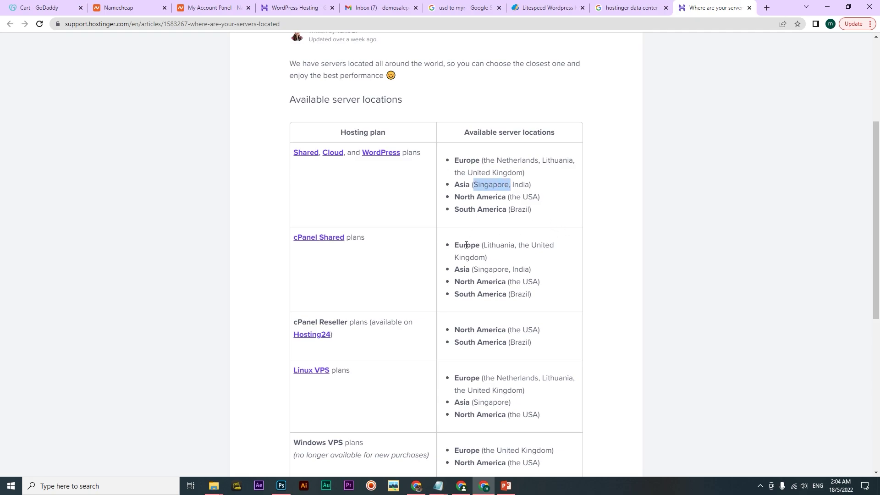
{"action": "scroll", "coordinate": [466, 245], "scroll_direction": "down", "scroll_amount": 1}
{"action": "left_click_drag", "start_coordinate": [475, 224], "coordinate": [504, 223]}
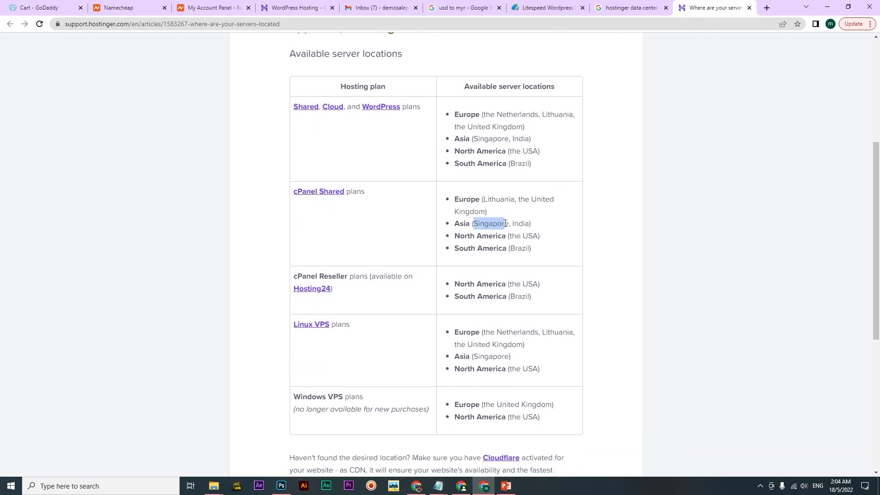
{"action": "scroll", "coordinate": [524, 302], "scroll_direction": "down", "scroll_amount": 1}
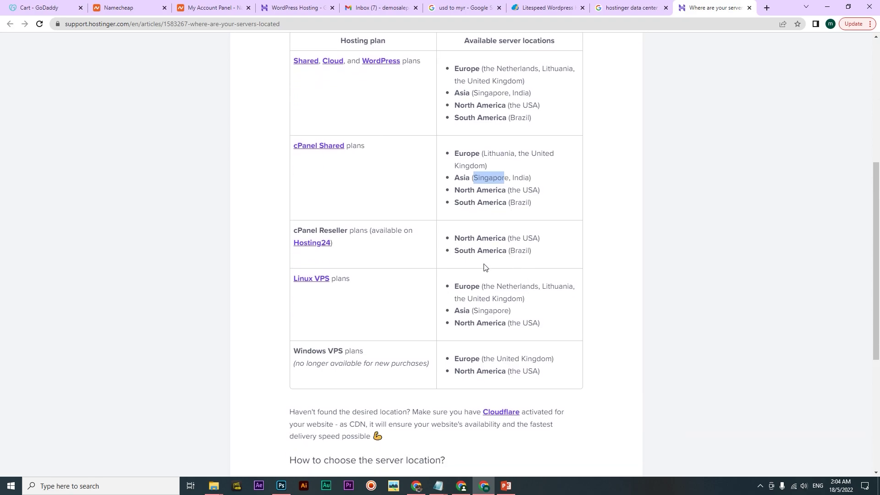
{"action": "left_click_drag", "start_coordinate": [473, 310], "coordinate": [504, 310]}
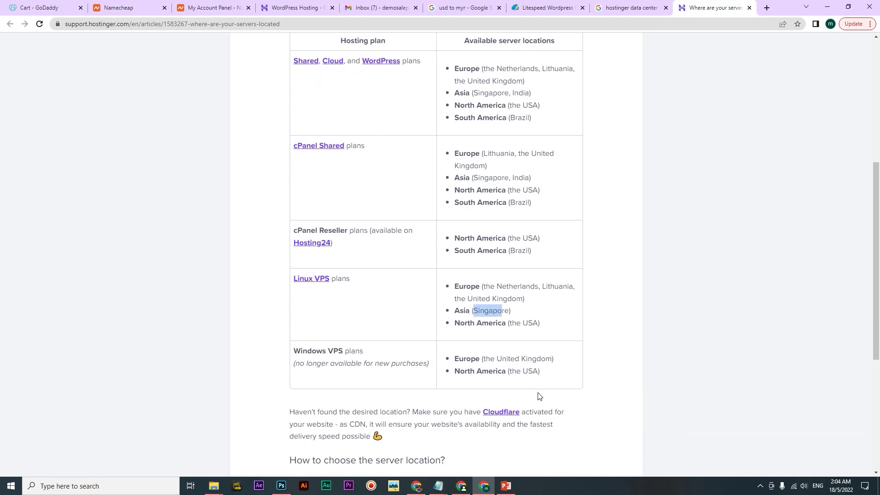
{"action": "left_click", "coordinate": [528, 386]}
{"action": "scroll", "coordinate": [464, 341], "scroll_direction": "up", "scroll_amount": 1}
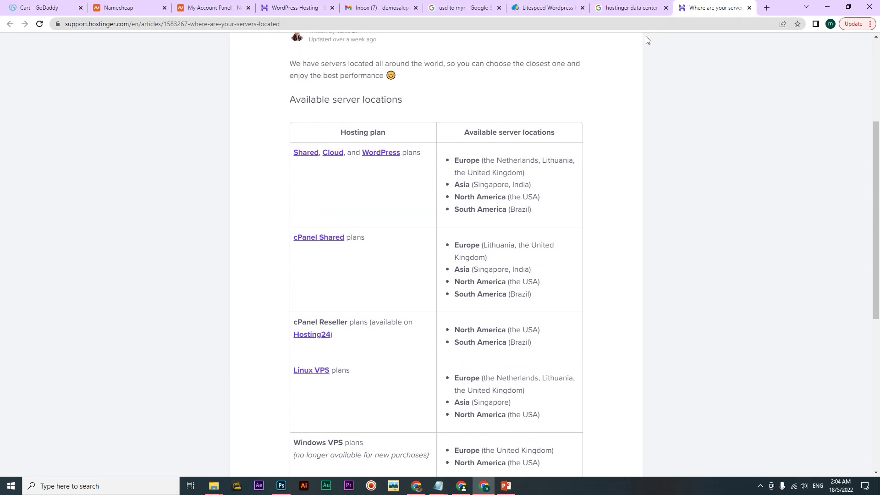
Compare against DataKL's plans, then highlight Singapore and India as Hostinger's Asian server locations
{"action": "left_click", "coordinate": [545, 8]}
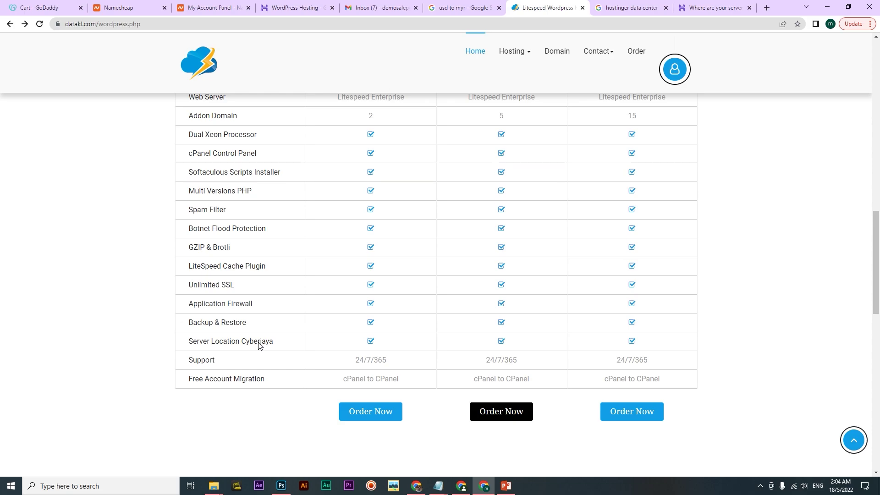
{"action": "left_click", "coordinate": [709, 6]}
{"action": "scroll", "coordinate": [383, 311], "scroll_direction": "up", "scroll_amount": 2}
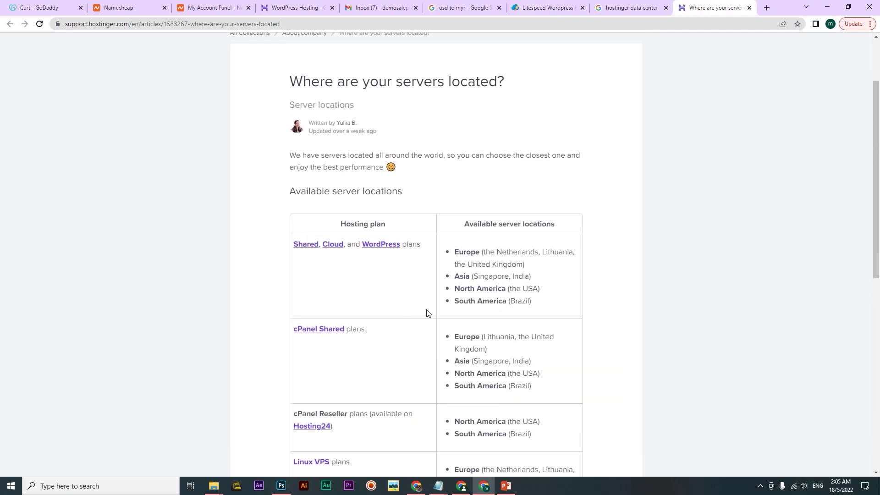
{"action": "left_click_drag", "start_coordinate": [477, 276], "coordinate": [506, 278]}
{"action": "left_click", "coordinate": [507, 278]}
{"action": "left_click_drag", "start_coordinate": [475, 277], "coordinate": [510, 278]}
{"action": "left_click", "coordinate": [509, 277]}
Return to DataKL's WordPress plans and order the middle DataPress plan
{"action": "left_click", "coordinate": [534, 8]}
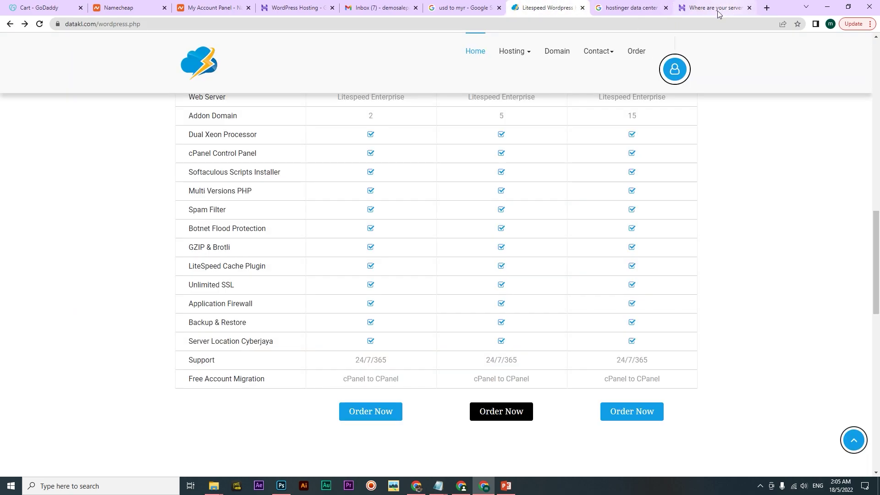
{"action": "scroll", "coordinate": [460, 393], "scroll_direction": "up", "scroll_amount": 1}
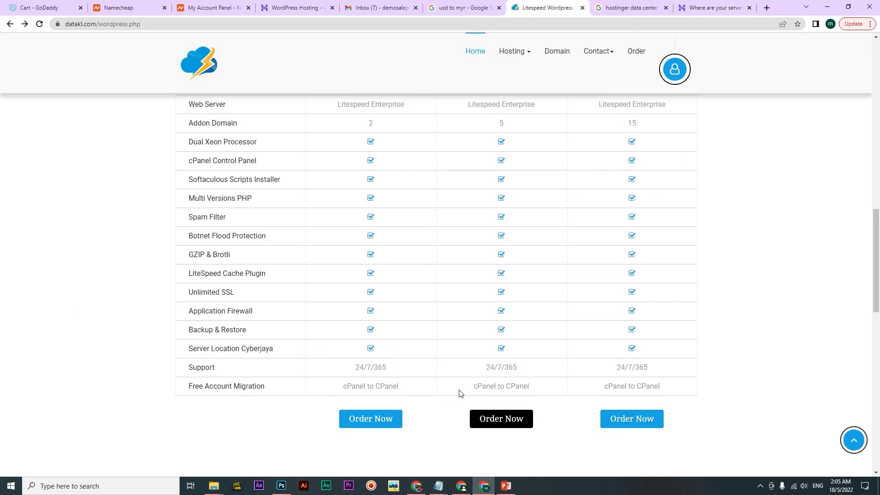
{"action": "scroll", "coordinate": [460, 393], "scroll_direction": "up", "scroll_amount": 4}
{"action": "scroll", "coordinate": [501, 412], "scroll_direction": "down", "scroll_amount": 4}
{"action": "left_click", "coordinate": [518, 409]}
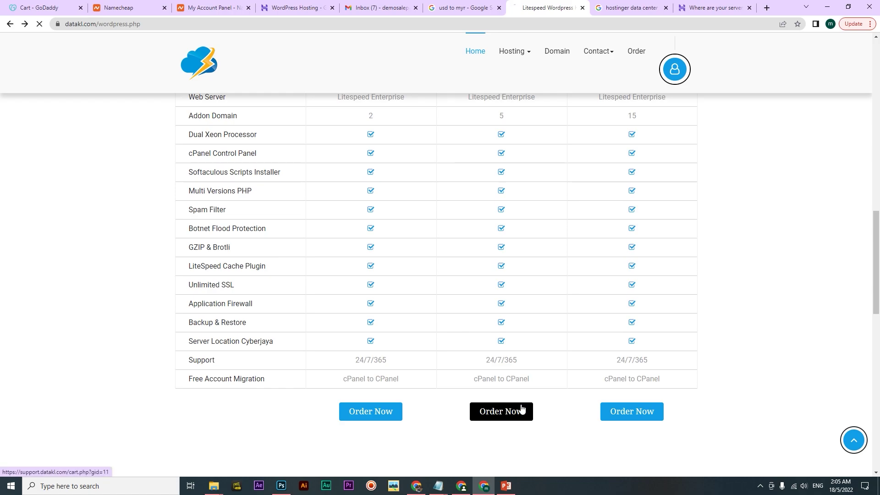
Close the Hostinger article and review DataKL's plan specs, including DataSprint's RAM allocation
{"action": "left_click", "coordinate": [749, 8]}
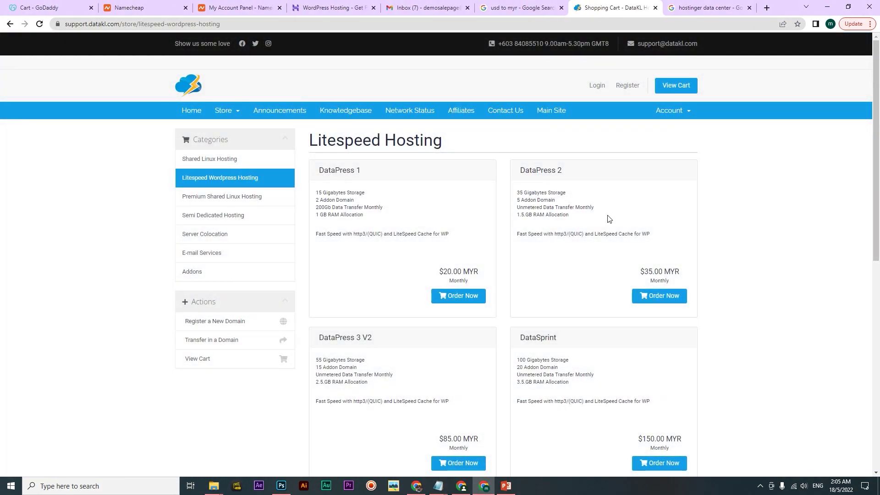
{"action": "scroll", "coordinate": [609, 219], "scroll_direction": "down", "scroll_amount": 1}
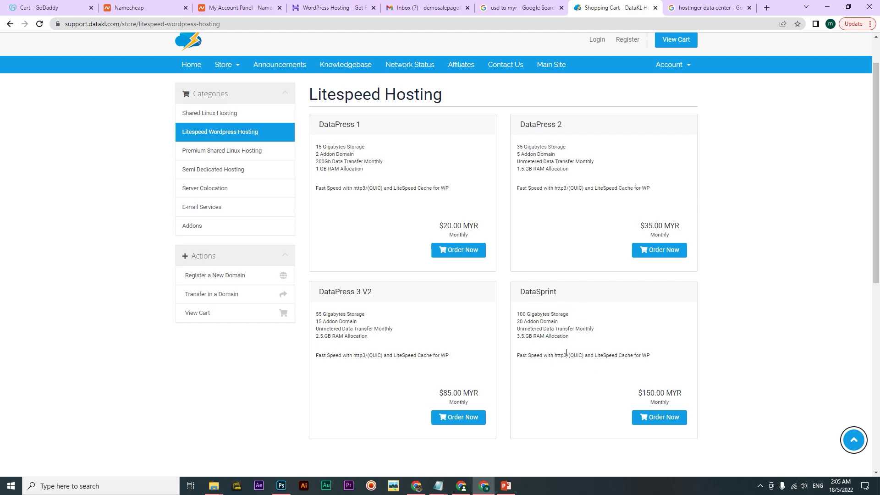
{"action": "left_click_drag", "start_coordinate": [517, 335], "coordinate": [529, 335]}
{"action": "left_click", "coordinate": [563, 335]}
{"action": "scroll", "coordinate": [557, 328], "scroll_direction": "up", "scroll_amount": 1}
{"action": "scroll", "coordinate": [549, 268], "scroll_direction": "down", "scroll_amount": 1}
Order the DataPress 2 plan and choose to use an existing domain
{"action": "left_click", "coordinate": [662, 252]}
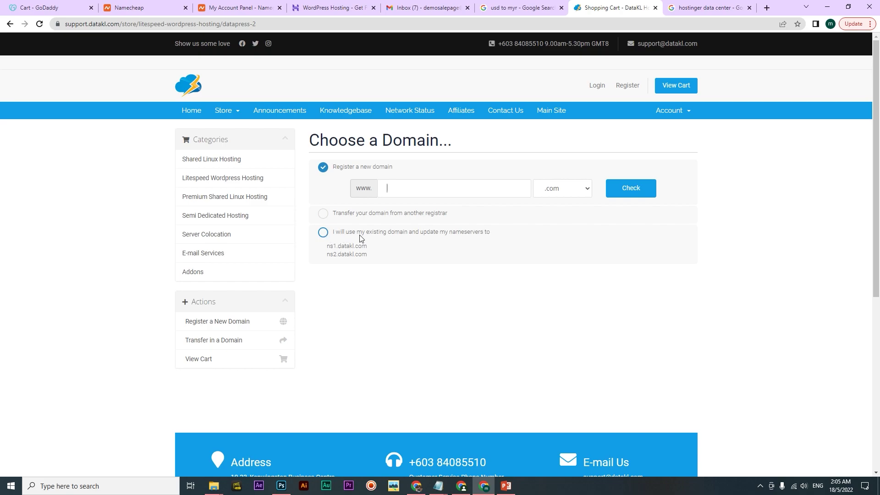
{"action": "left_click", "coordinate": [422, 238]}
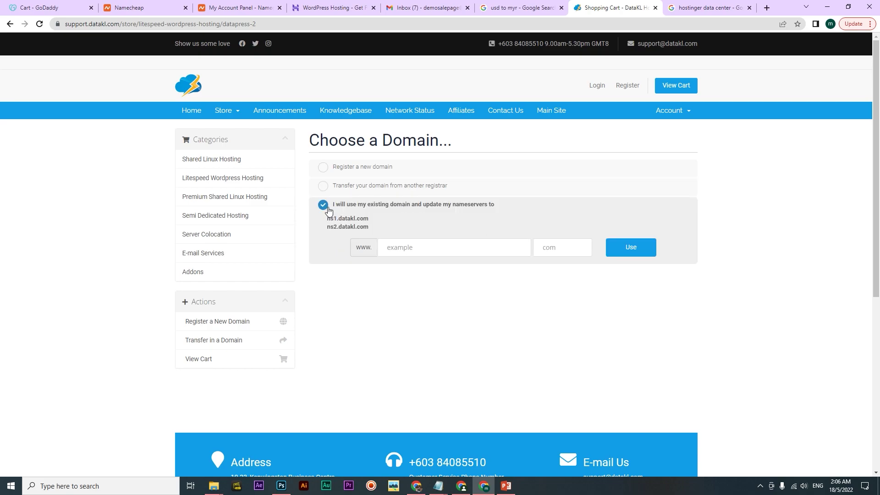
{"action": "left_click", "coordinate": [410, 251]}
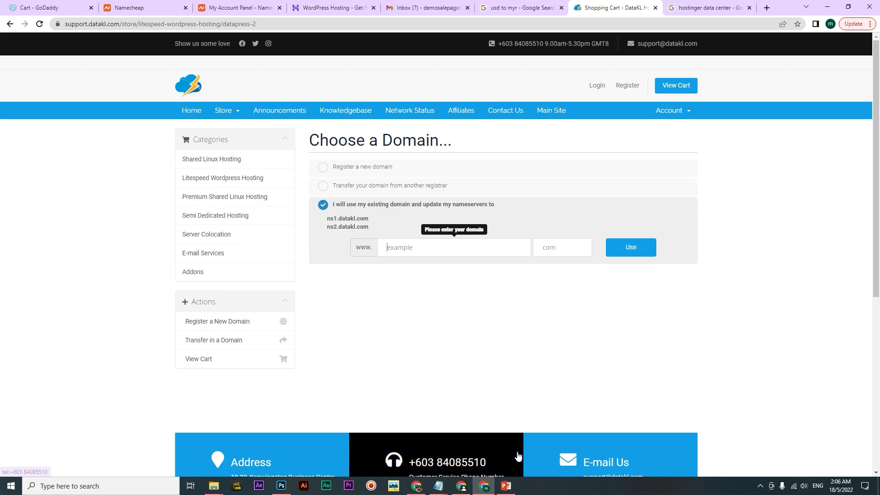
Copy the saved domain name from the account notes in Notepad
{"action": "left_click", "coordinate": [442, 489]}
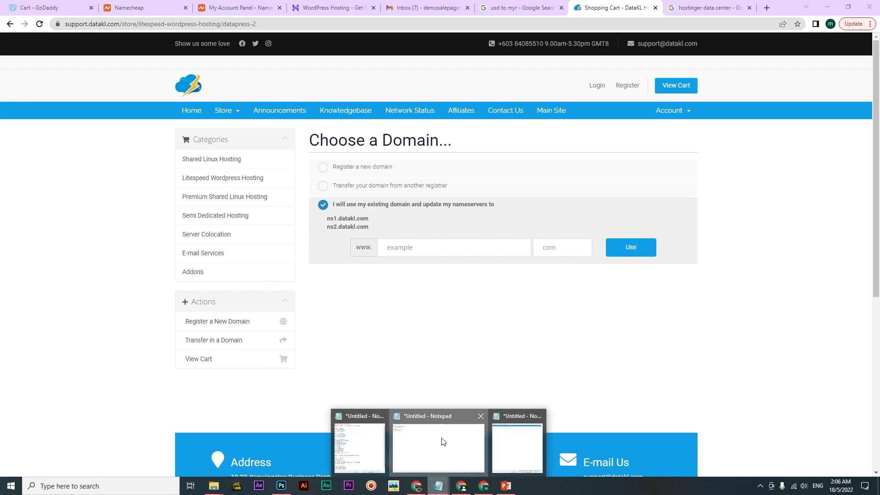
{"action": "left_click", "coordinate": [440, 442]}
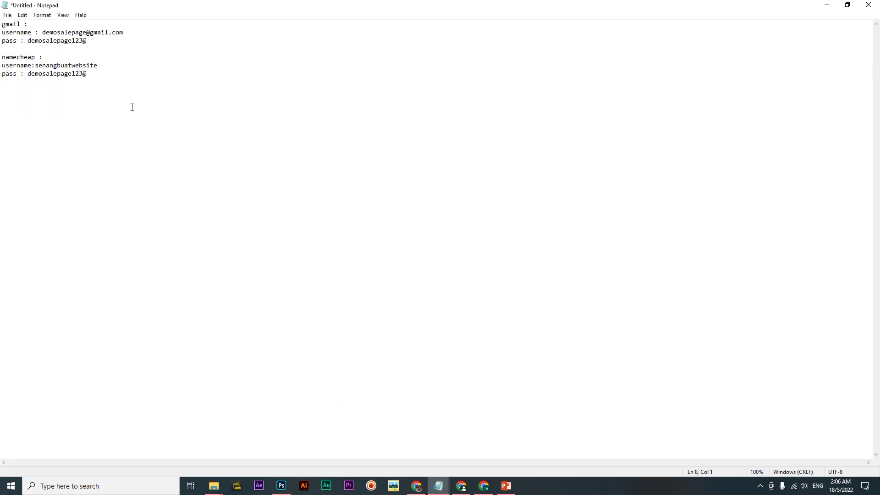
{"action": "left_click_drag", "start_coordinate": [131, 33], "coordinate": [60, 33]}
{"action": "left_click", "coordinate": [68, 75]}
{"action": "left_click_drag", "start_coordinate": [101, 65], "coordinate": [35, 65]}
{"action": "right_click", "coordinate": [60, 67]}
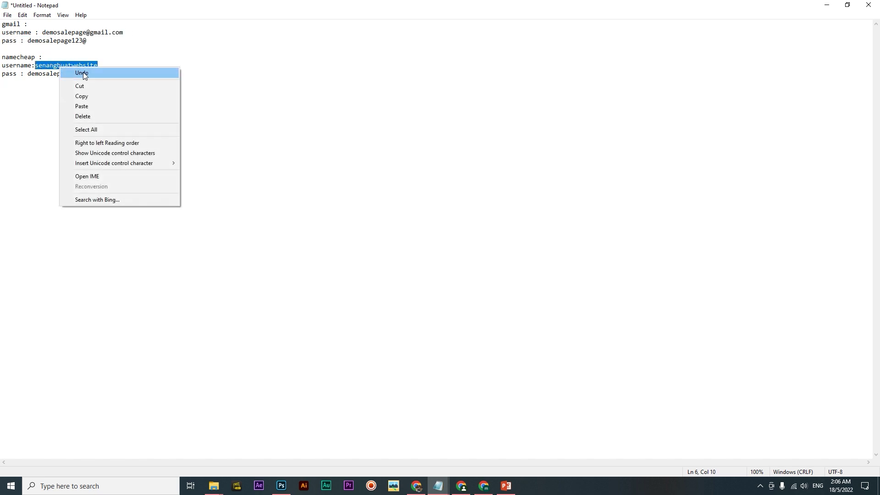
{"action": "left_click", "coordinate": [92, 96]}
{"action": "left_click", "coordinate": [827, 5]}
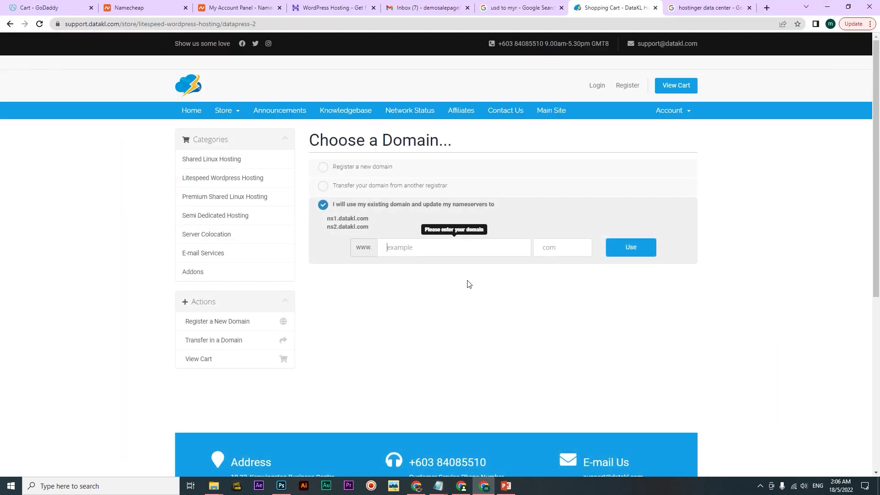
Paste the domain name into the domain field and enter 'com' as its ending
{"action": "key", "text": "ctrl+v"}
{"action": "left_click", "coordinate": [552, 250]}
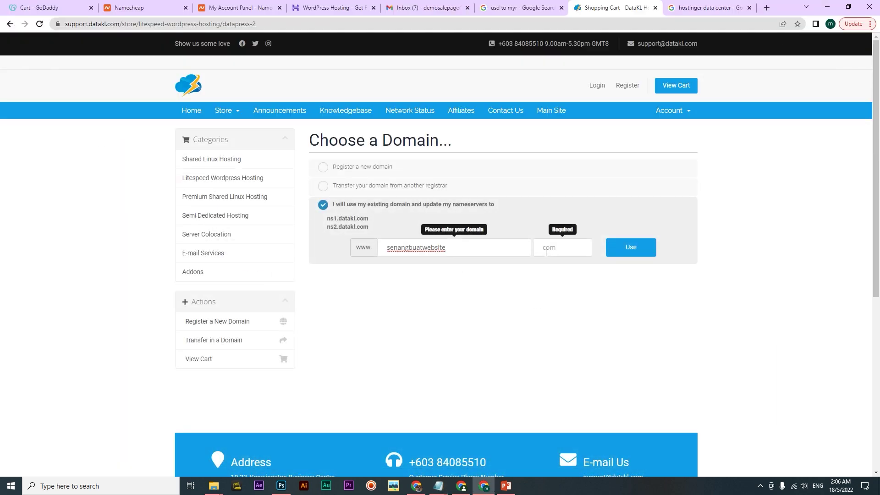
{"action": "type", "text": "com"}
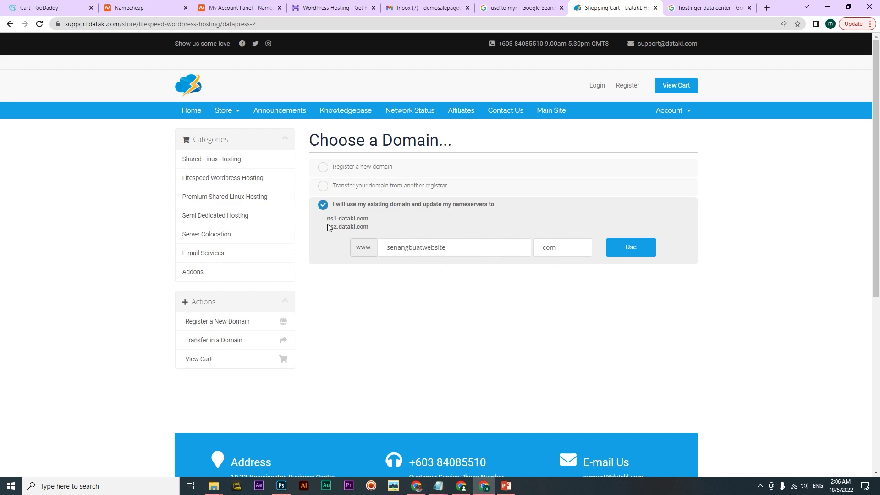
Copy the nameserver lines ns1.datakl.com and ns2.datakl.com from the domain page
{"action": "left_click_drag", "start_coordinate": [319, 218], "coordinate": [317, 220]}
{"action": "left_click", "coordinate": [373, 226]}
{"action": "left_click", "coordinate": [372, 228]}
{"action": "left_click_drag", "start_coordinate": [372, 228], "coordinate": [321, 220]}
{"action": "right_click", "coordinate": [320, 223]}
{"action": "left_click", "coordinate": [341, 230]}
Paste the nameservers into Notepad below the saved logins, then confirm using the existing domain
{"action": "mouse_move", "coordinate": [443, 488]}
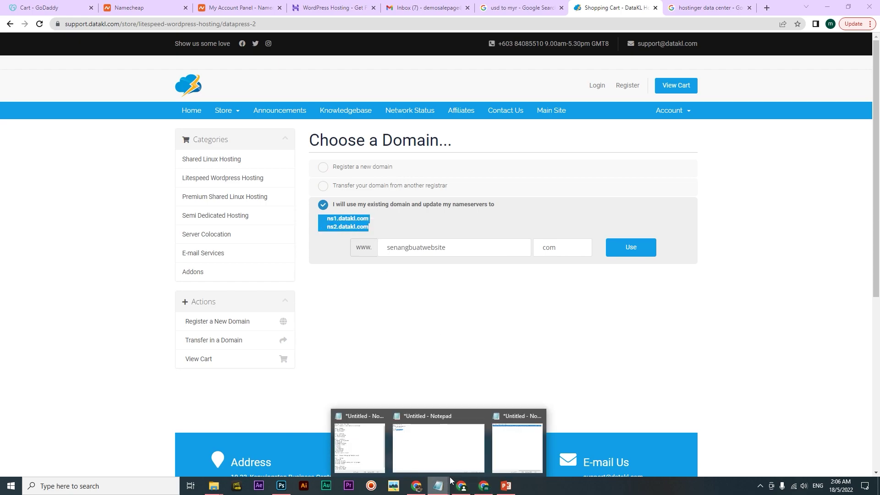
{"action": "left_click", "coordinate": [456, 458]}
{"action": "left_click", "coordinate": [117, 81]}
{"action": "key", "text": "ctrl+v"}
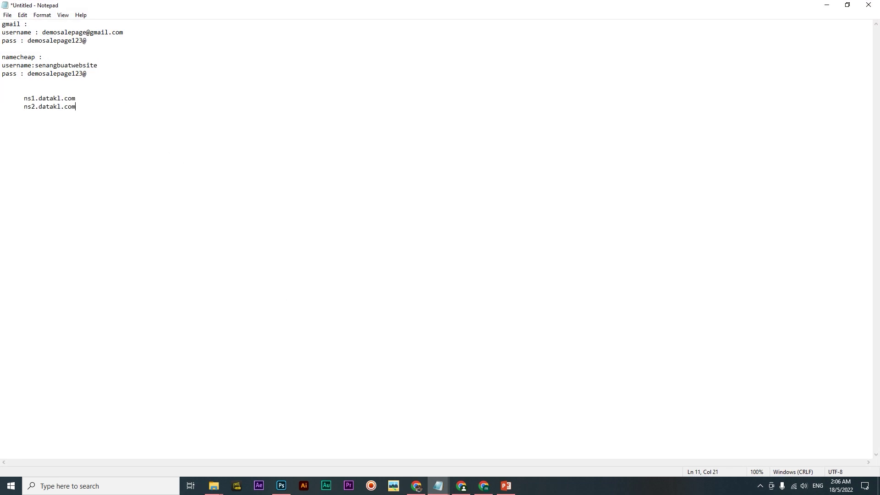
{"action": "left_click_drag", "start_coordinate": [113, 103], "coordinate": [1, 94]}
{"action": "key", "text": "Tab"}
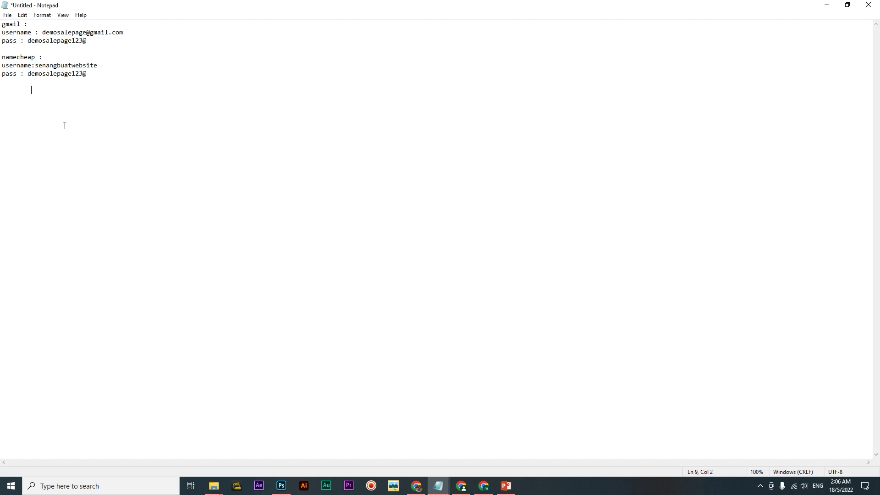
{"action": "key", "text": "ctrl+z"}
{"action": "left_click_drag", "start_coordinate": [25, 98], "coordinate": [28, 98]}
{"action": "left_click", "coordinate": [97, 93]}
{"action": "left_click", "coordinate": [827, 5]}
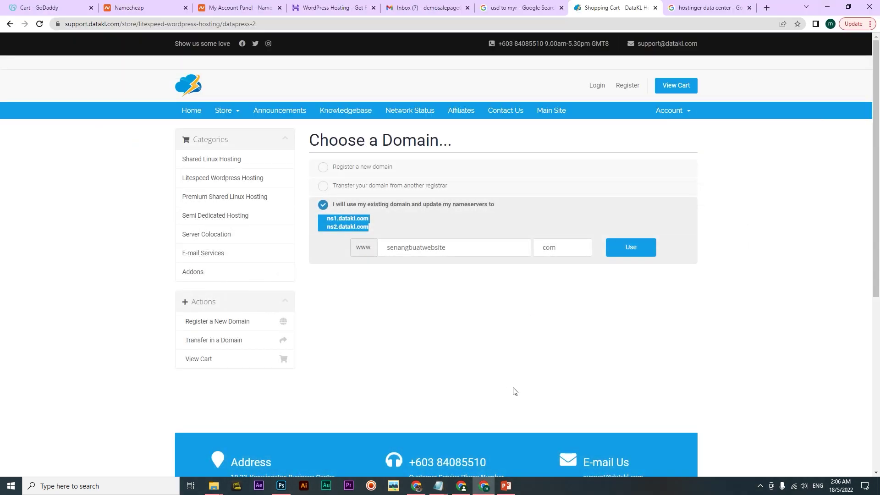
{"action": "left_click", "coordinate": [638, 247]}
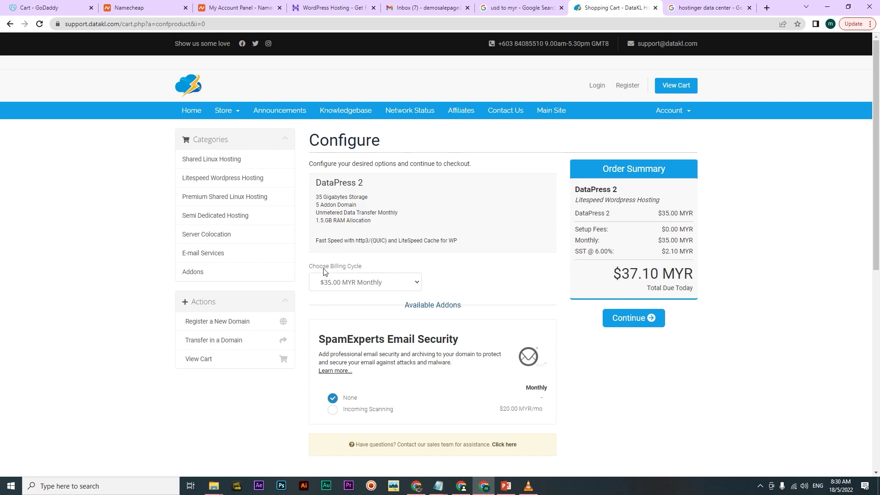
Check the billing cycle dropdown and keep DataPress 2 on $35.00 MYR Monthly
{"action": "left_click", "coordinate": [412, 284]}
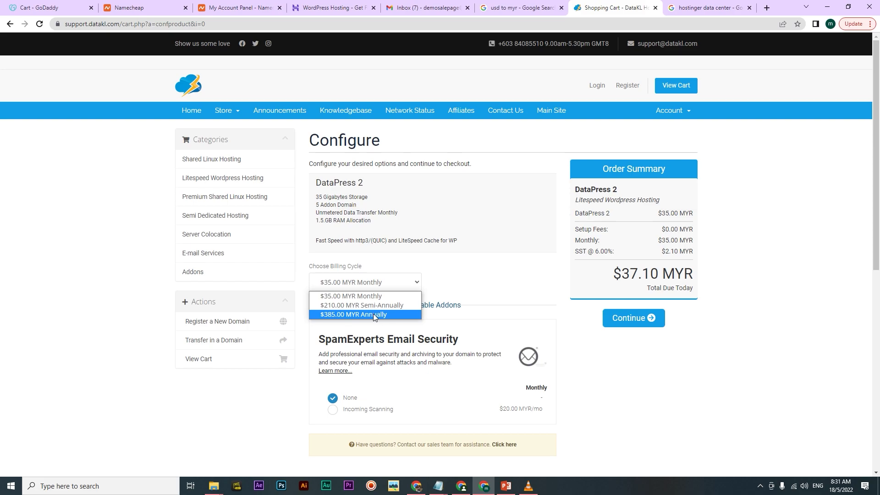
{"action": "left_click", "coordinate": [448, 282]}
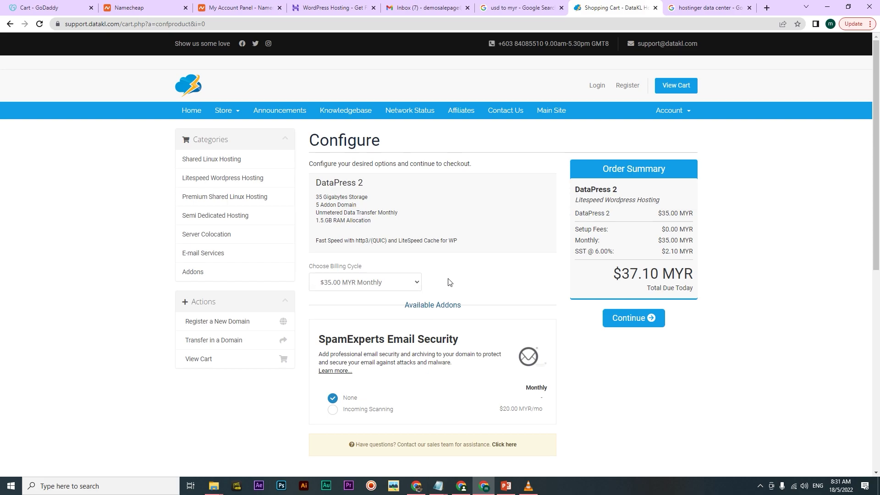
{"action": "left_click", "coordinate": [410, 286]}
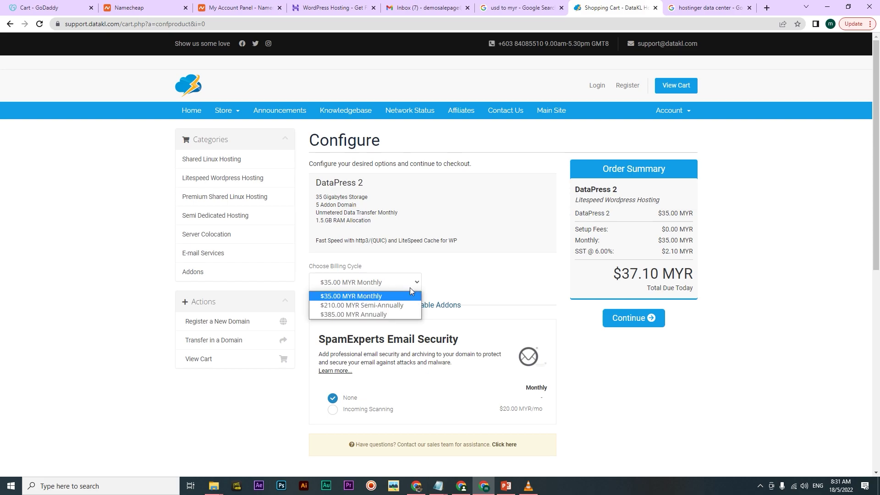
{"action": "left_click", "coordinate": [378, 296]}
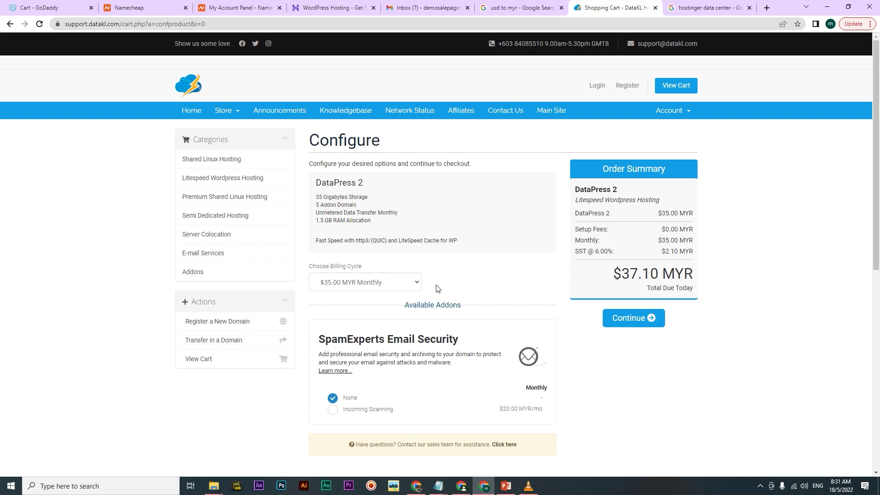
{"action": "left_click", "coordinate": [385, 283]}
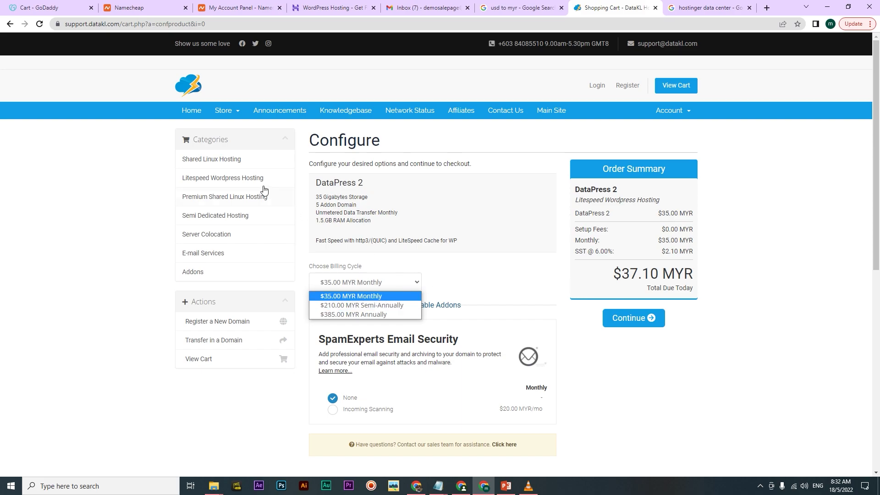
Leave the billing cycle at $35.00 MYR Monthly and continue to Review & Checkout
{"action": "left_click", "coordinate": [449, 287]}
{"action": "left_click", "coordinate": [392, 287]}
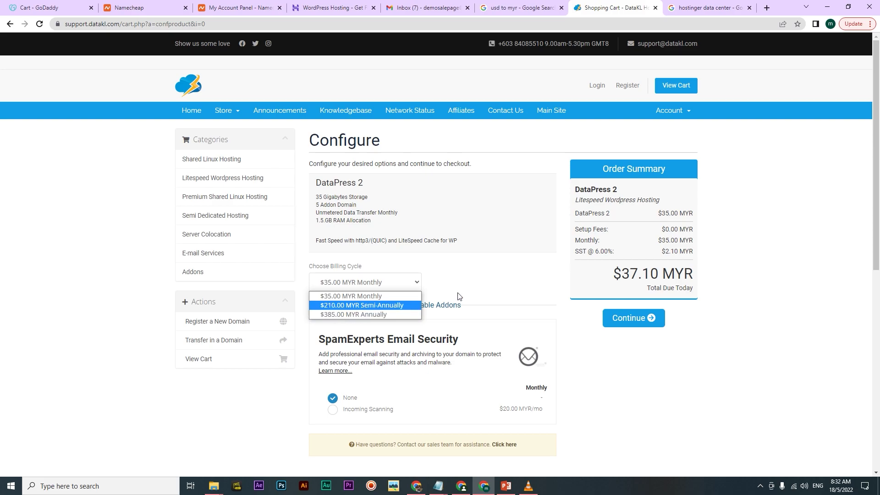
{"action": "left_click", "coordinate": [360, 297]}
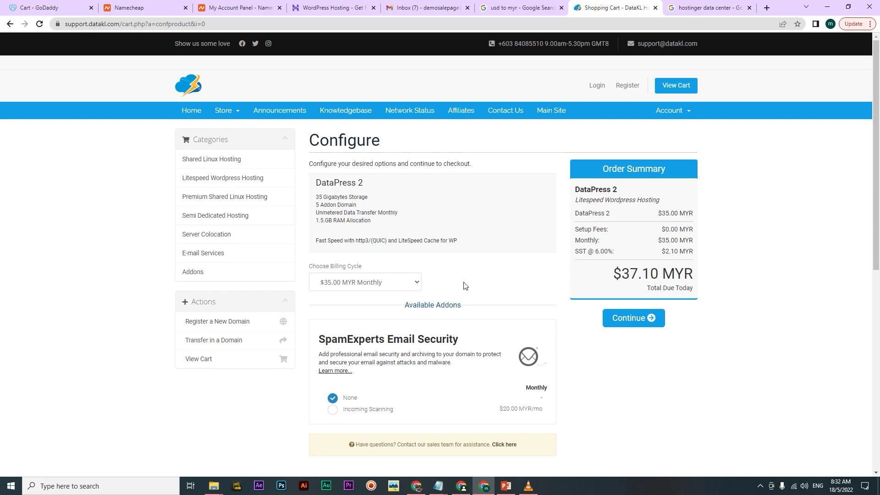
{"action": "left_click", "coordinate": [369, 282]}
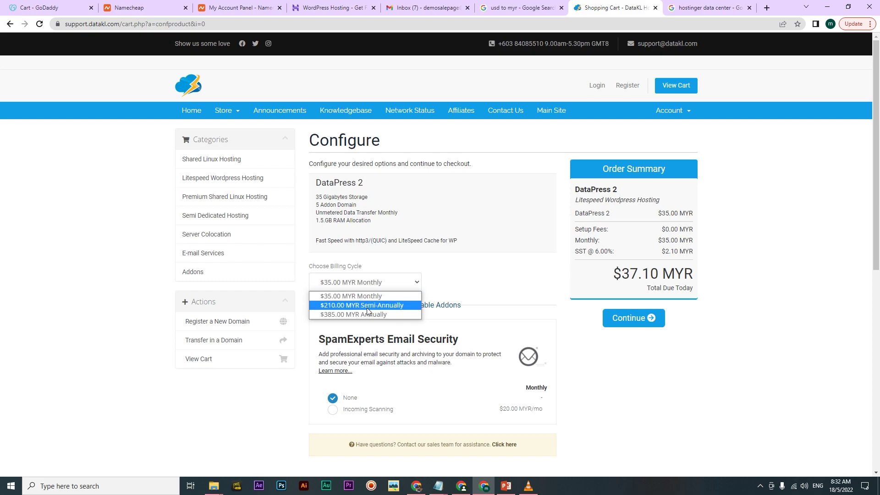
{"action": "left_click", "coordinate": [468, 277]}
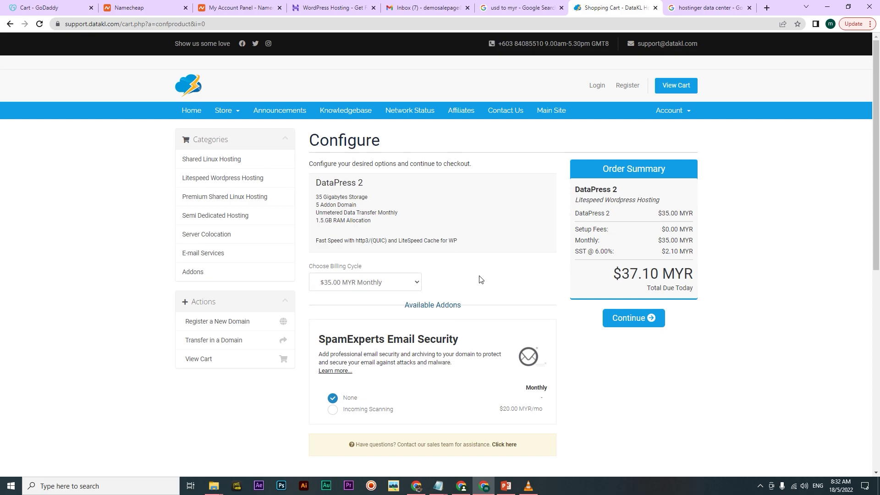
{"action": "left_click", "coordinate": [357, 286]}
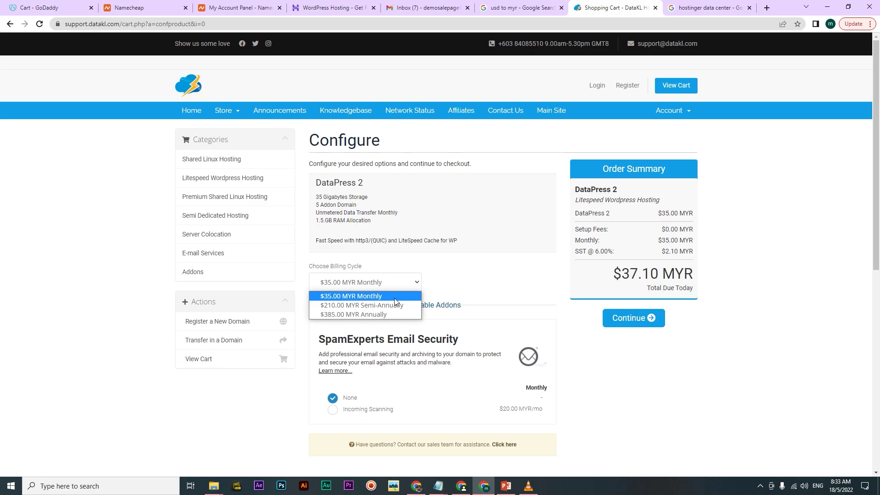
{"action": "left_click", "coordinate": [473, 277]}
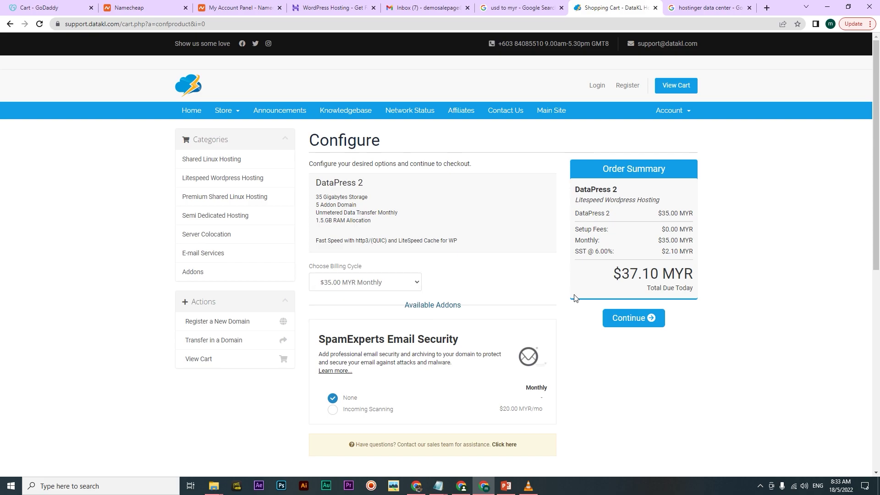
{"action": "left_click", "coordinate": [639, 323]}
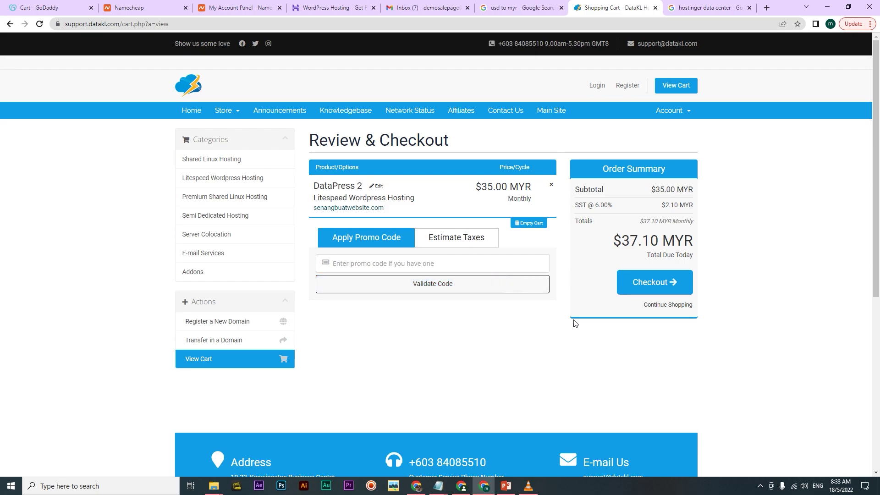
Go to Checkout and use Sign Up with Google to auto-fill name and e-mail
{"action": "left_click", "coordinate": [629, 293]}
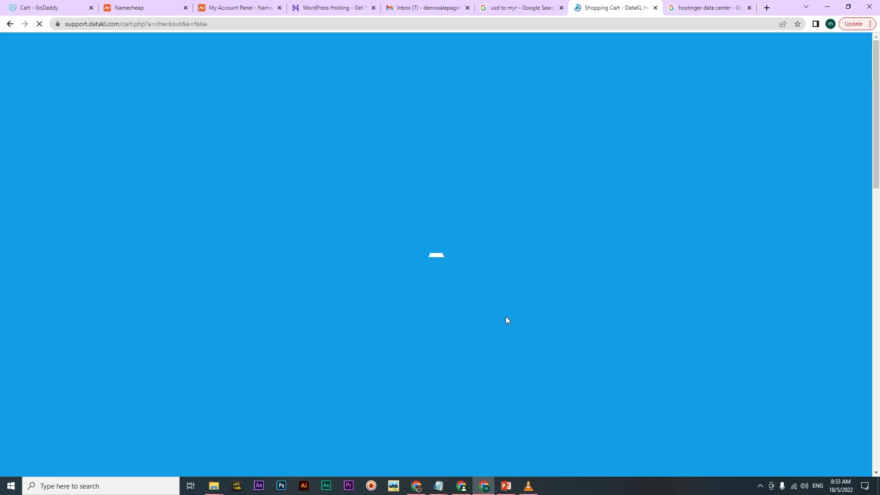
{"action": "scroll", "coordinate": [373, 177], "scroll_direction": "down", "scroll_amount": 2}
{"action": "scroll", "coordinate": [368, 233], "scroll_direction": "up", "scroll_amount": 1}
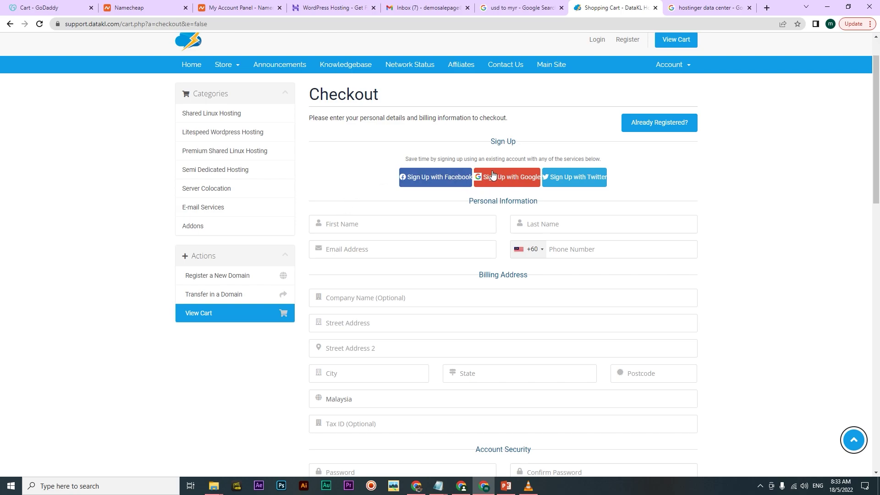
{"action": "scroll", "coordinate": [404, 274], "scroll_direction": "down", "scroll_amount": 1}
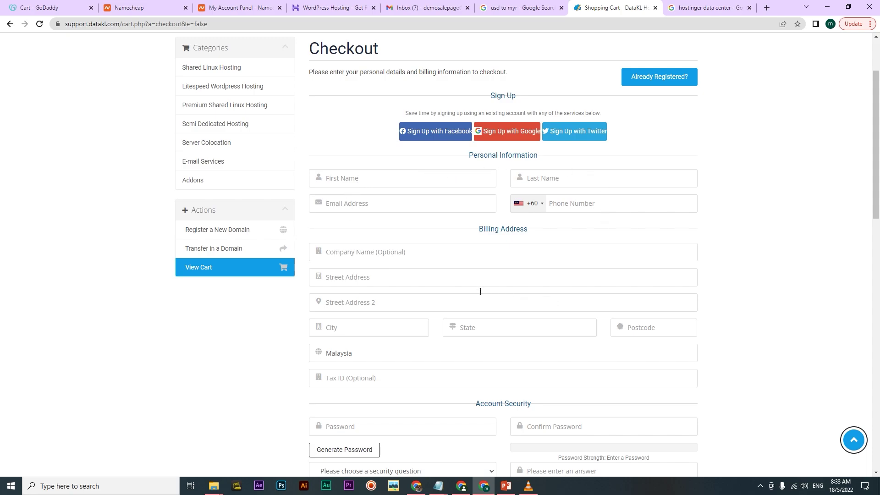
{"action": "scroll", "coordinate": [493, 241], "scroll_direction": "up", "scroll_amount": 2}
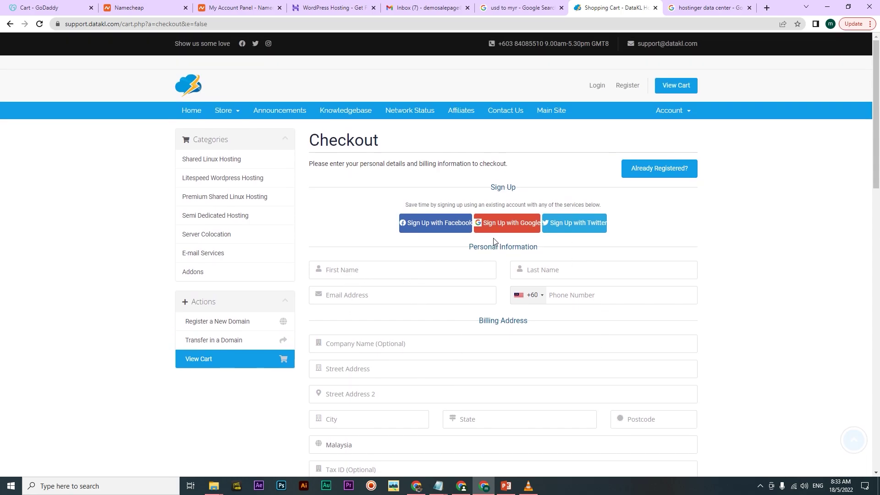
{"action": "left_click", "coordinate": [500, 229]}
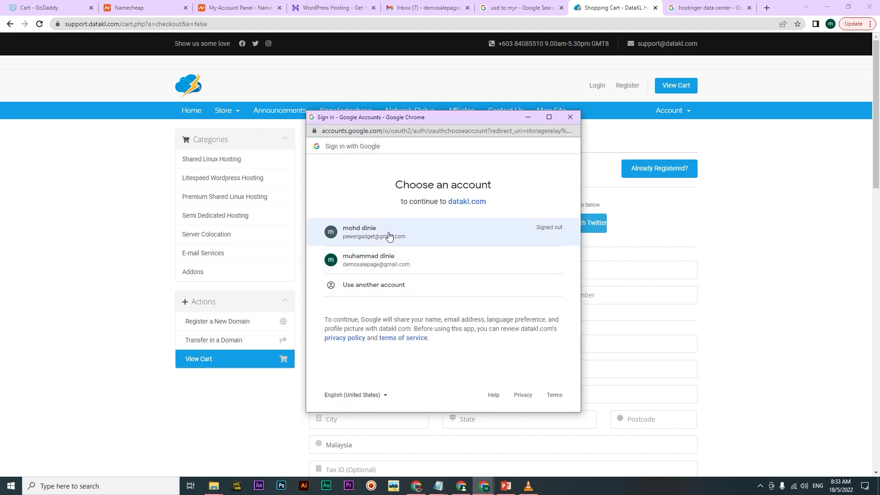
{"action": "left_click", "coordinate": [387, 269]}
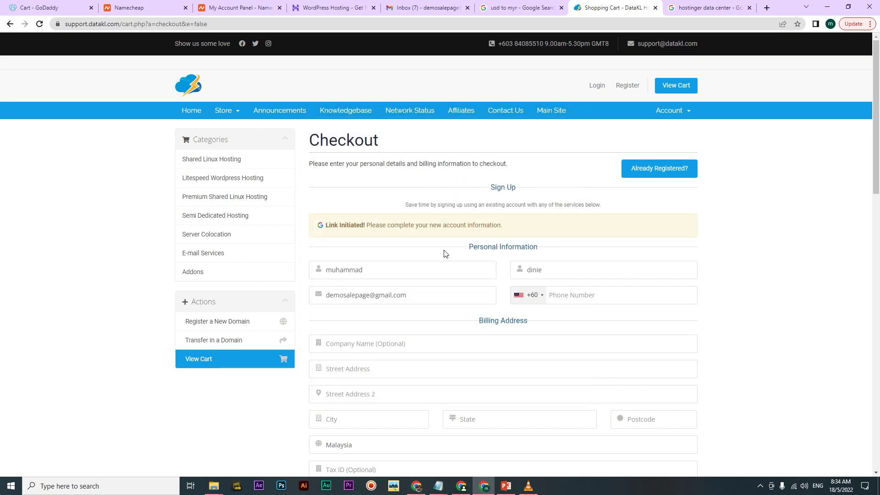
{"action": "scroll", "coordinate": [444, 254], "scroll_direction": "down", "scroll_amount": 2}
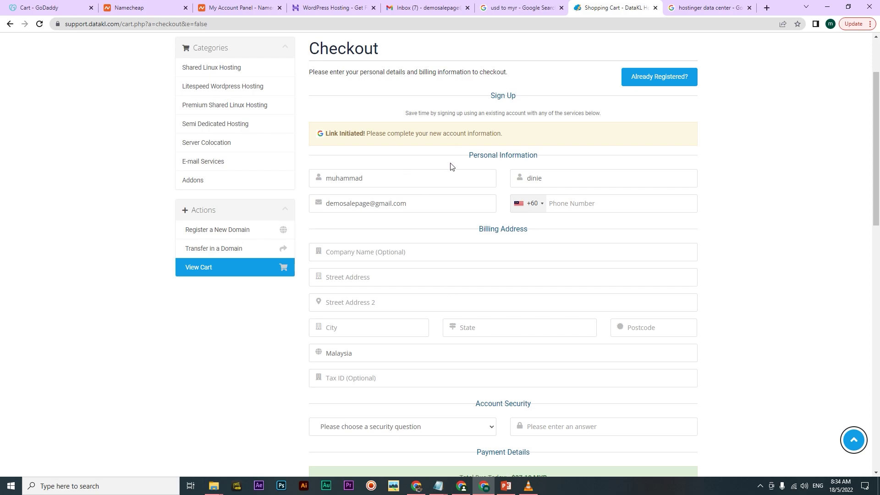
Enter the phone number and set security question 'What is my favourite colour?' with its answer
{"action": "left_click", "coordinate": [565, 208]}
{"action": "scroll", "coordinate": [360, 306], "scroll_direction": "down", "scroll_amount": 2}
{"action": "left_click", "coordinate": [400, 336]}
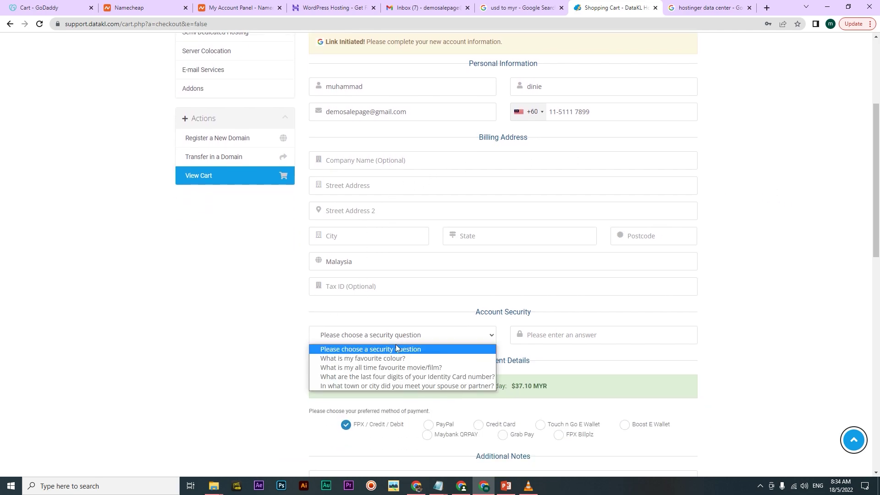
{"action": "left_click", "coordinate": [390, 358]}
{"action": "left_click", "coordinate": [670, 334]}
{"action": "type", "text": "b••••"}
Check the 37.10 total, accept the Terms of Service and opt out of the mailing list
{"action": "scroll", "coordinate": [733, 334], "scroll_direction": "down", "scroll_amount": 4}
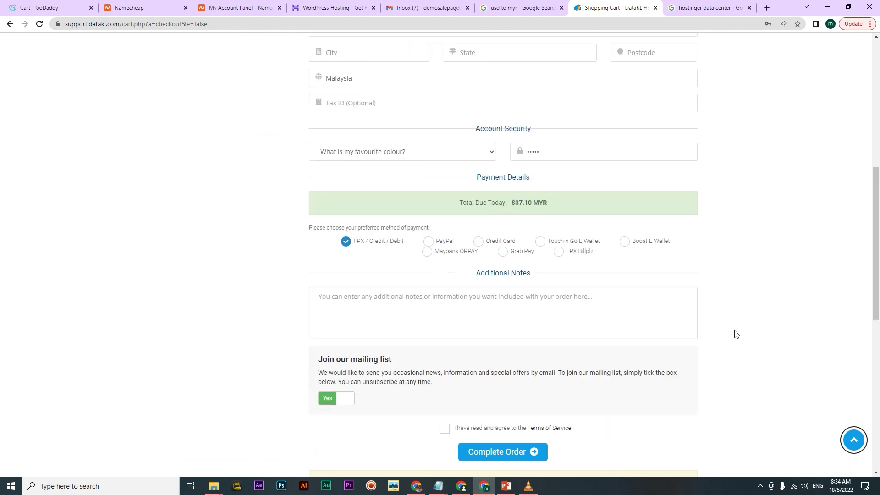
{"action": "double_click", "coordinate": [518, 203]}
{"action": "left_click", "coordinate": [696, 224]}
{"action": "scroll", "coordinate": [499, 369], "scroll_direction": "down", "scroll_amount": 1}
{"action": "left_click", "coordinate": [445, 382]}
{"action": "left_click", "coordinate": [348, 359]}
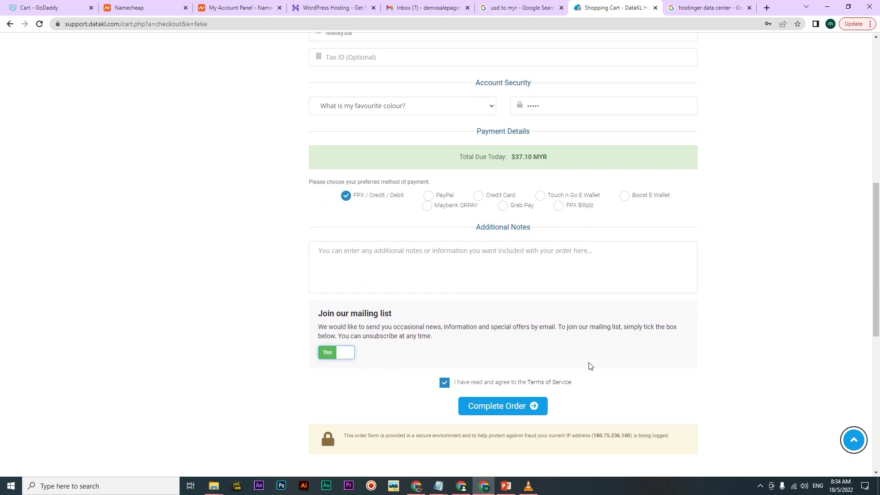
{"action": "left_click", "coordinate": [337, 360]}
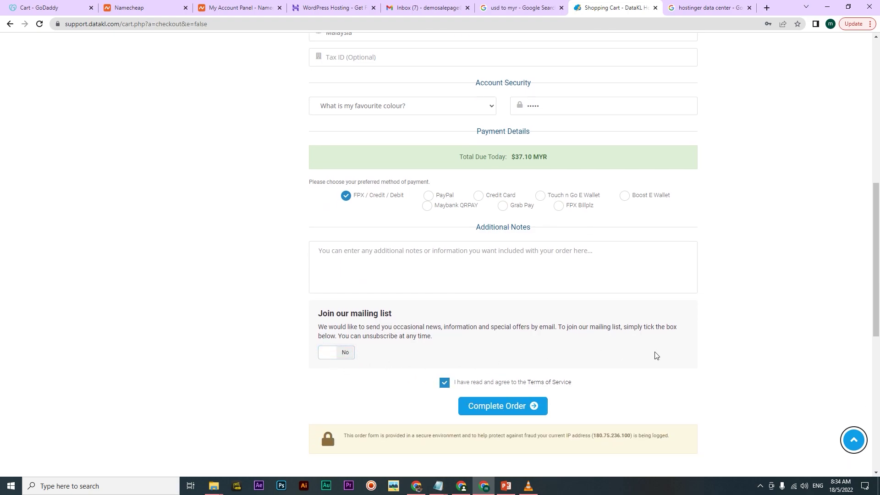
{"action": "scroll", "coordinate": [674, 356], "scroll_direction": "up", "scroll_amount": 1}
{"action": "scroll", "coordinate": [617, 409], "scroll_direction": "down", "scroll_amount": 2}
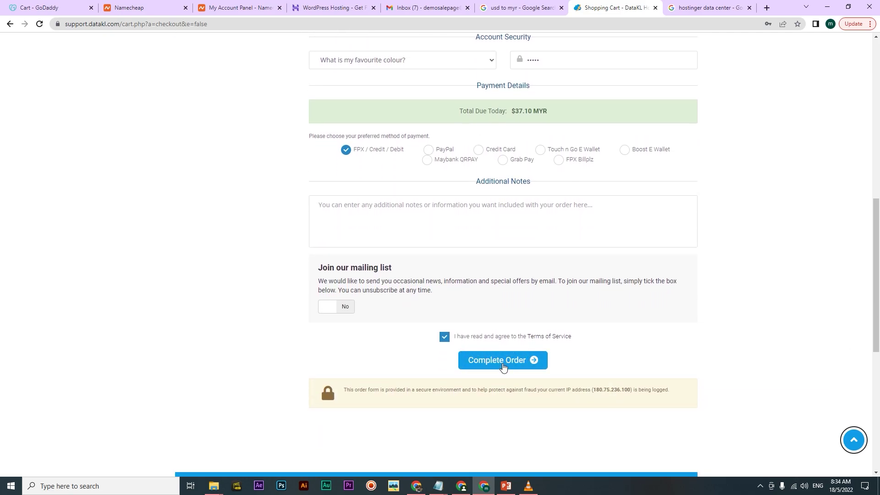
Submit the order, then fill in the missing billing street address
{"action": "left_click", "coordinate": [503, 360]}
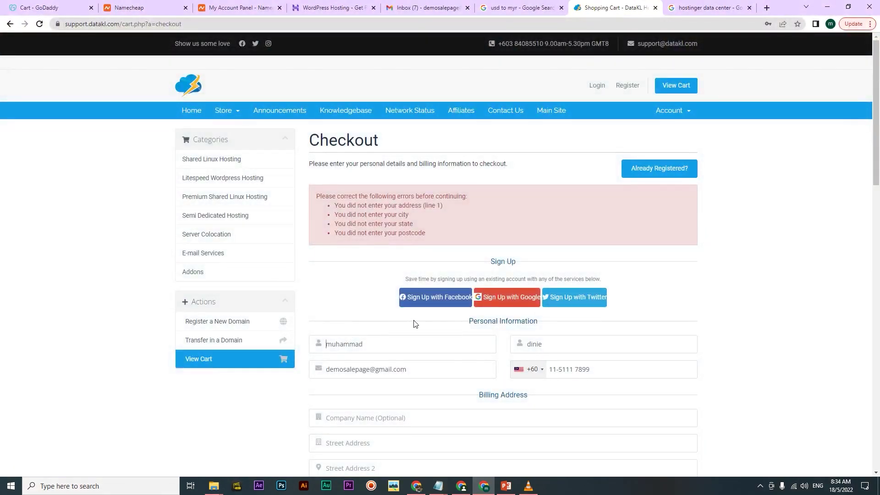
{"action": "scroll", "coordinate": [373, 299], "scroll_direction": "down", "scroll_amount": 3}
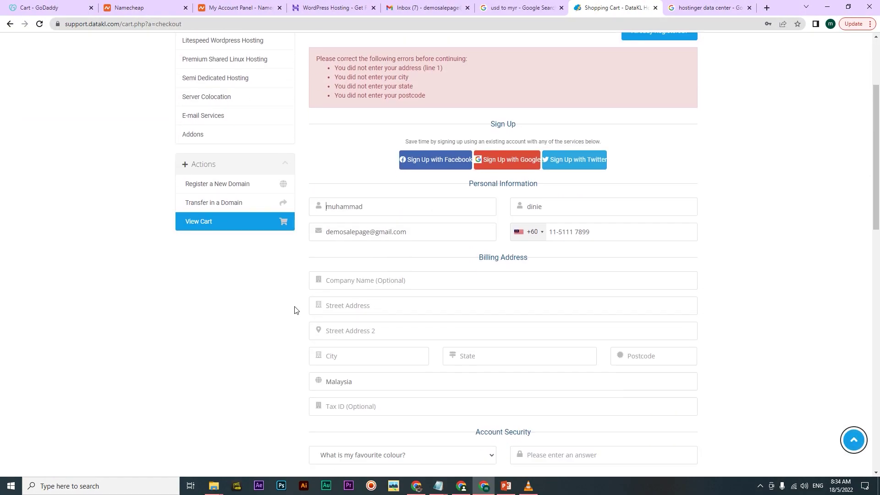
{"action": "left_click", "coordinate": [380, 283]}
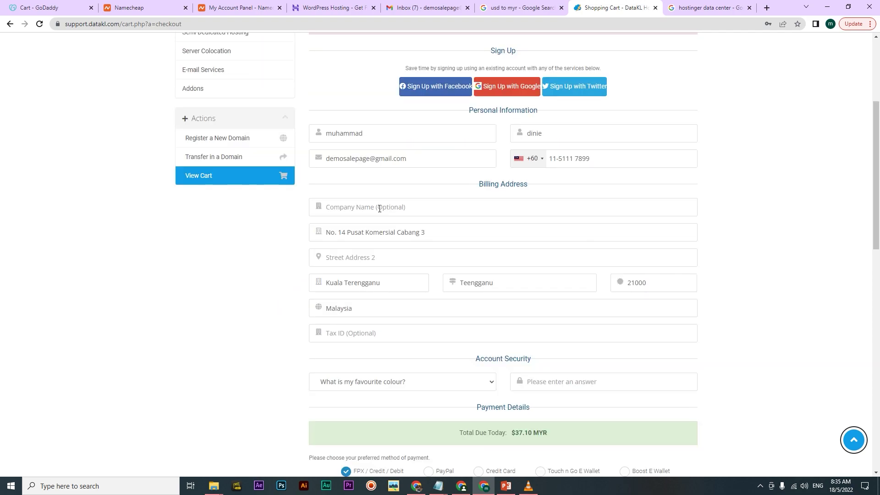
Re-enter the security answer, set mailing list to No, accept Terms, and resubmit the order
{"action": "scroll", "coordinate": [252, 321], "scroll_direction": "down", "scroll_amount": 1}
{"action": "left_click", "coordinate": [589, 343]}
{"action": "scroll", "coordinate": [661, 346], "scroll_direction": "down", "scroll_amount": 5}
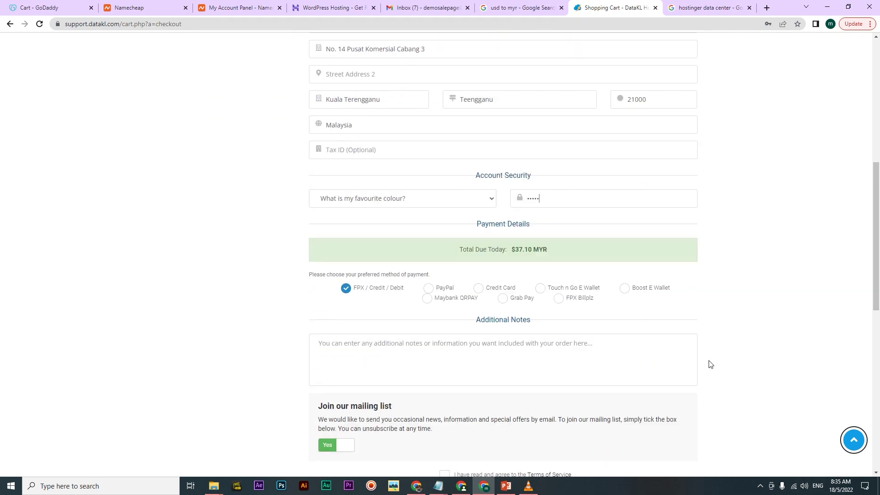
{"action": "left_click", "coordinate": [323, 355]}
{"action": "left_click", "coordinate": [444, 383]}
{"action": "scroll", "coordinate": [275, 399], "scroll_direction": "up", "scroll_amount": 6}
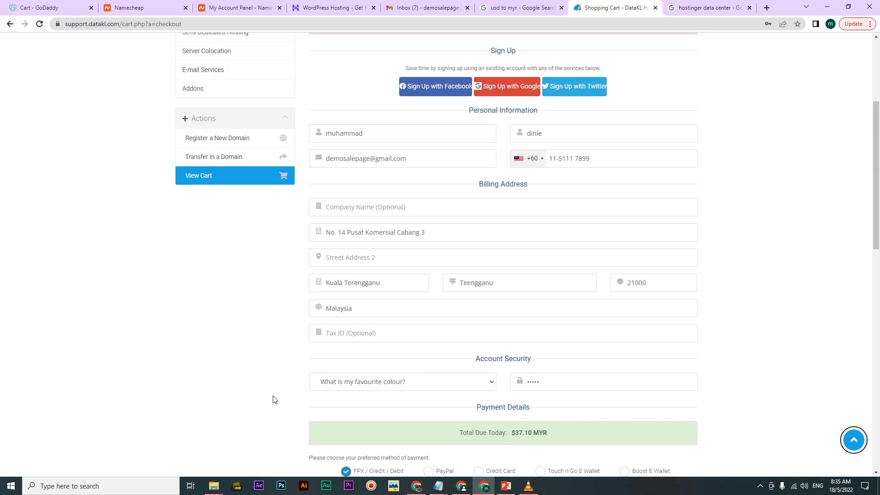
{"action": "scroll", "coordinate": [275, 398], "scroll_direction": "down", "scroll_amount": 7}
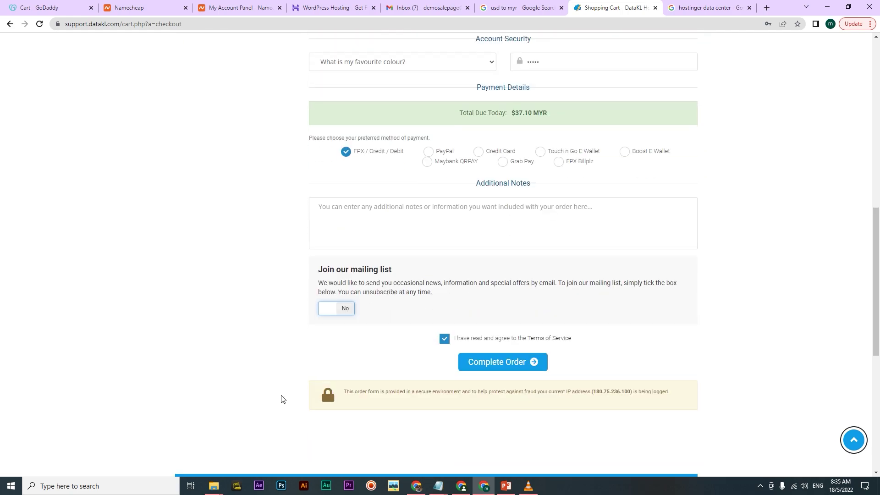
{"action": "scroll", "coordinate": [427, 382], "scroll_direction": "up", "scroll_amount": 7}
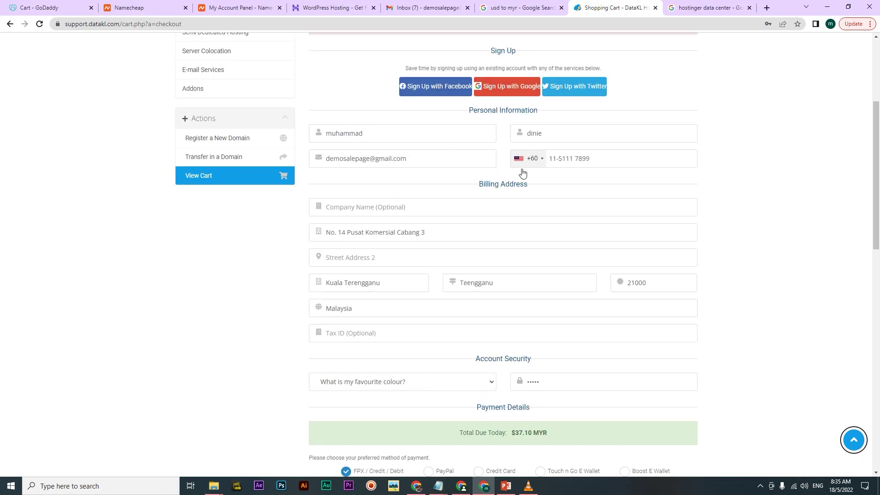
{"action": "scroll", "coordinate": [300, 365], "scroll_direction": "down", "scroll_amount": 8}
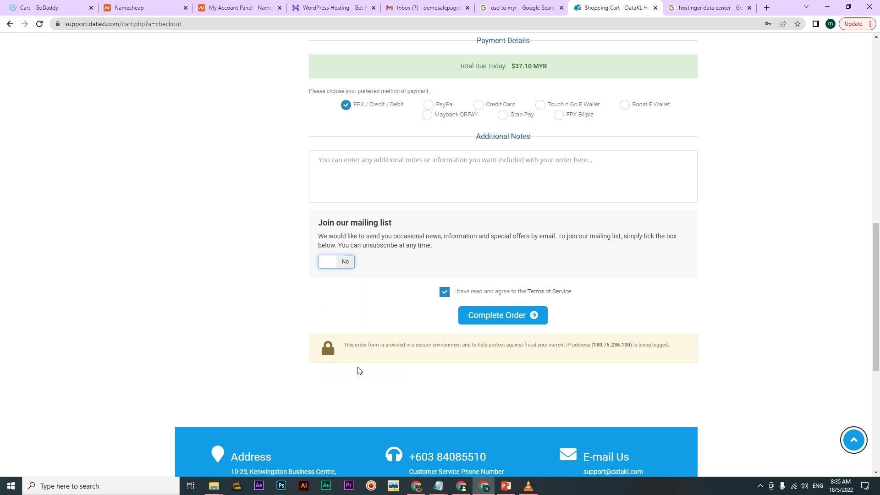
{"action": "left_click", "coordinate": [527, 315]}
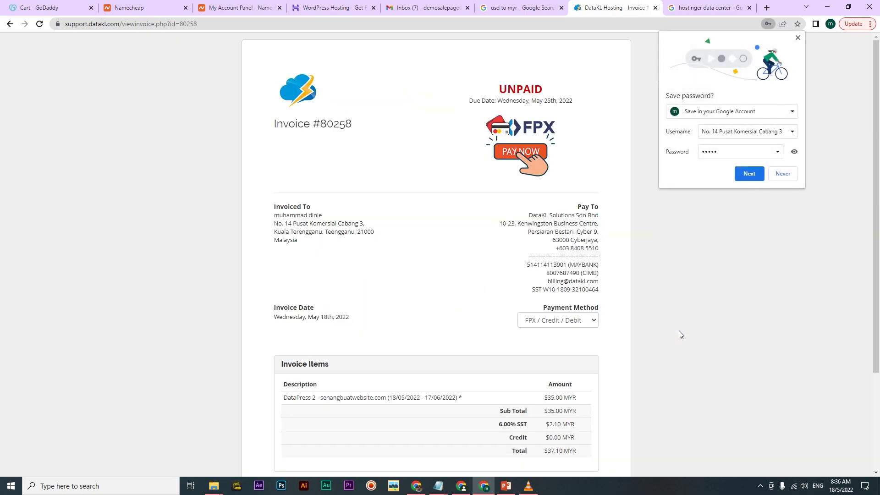
Decline saving the password, review the unpaid 37.10 MYR invoice, and start FPX payment
{"action": "left_click", "coordinate": [783, 176]}
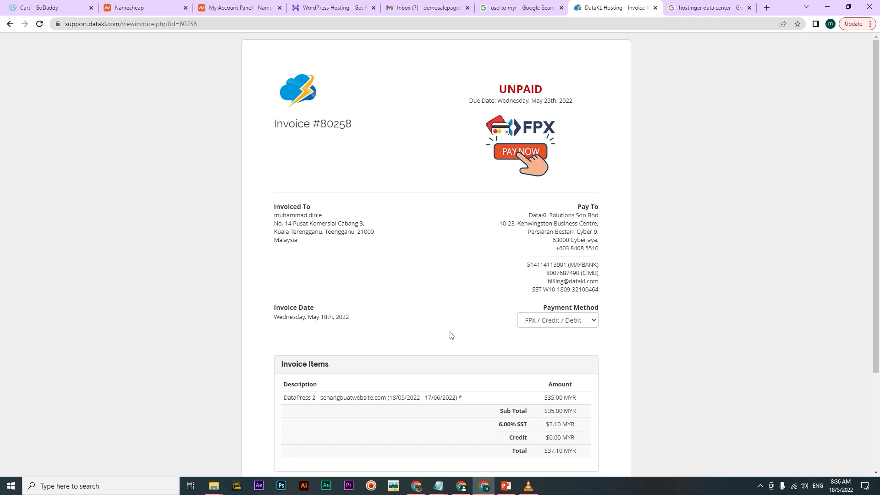
{"action": "scroll", "coordinate": [400, 352], "scroll_direction": "down", "scroll_amount": 3}
{"action": "scroll", "coordinate": [400, 352], "scroll_direction": "up", "scroll_amount": 3}
{"action": "scroll", "coordinate": [400, 353], "scroll_direction": "down", "scroll_amount": 1}
{"action": "scroll", "coordinate": [399, 350], "scroll_direction": "down", "scroll_amount": 2}
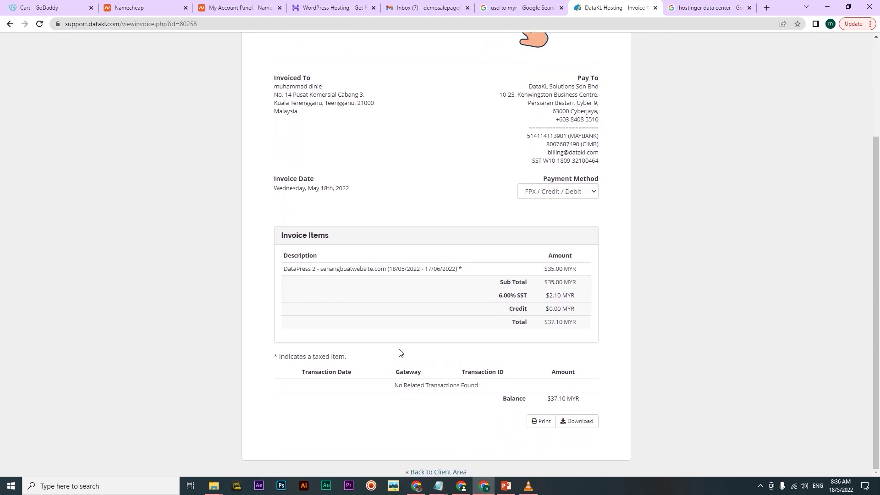
{"action": "scroll", "coordinate": [400, 352], "scroll_direction": "up", "scroll_amount": 3}
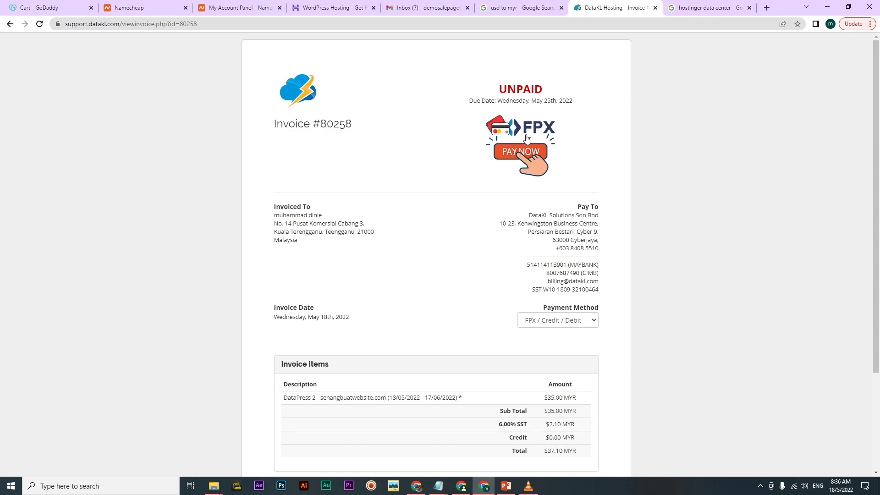
{"action": "scroll", "coordinate": [405, 364], "scroll_direction": "down", "scroll_amount": 3}
{"action": "scroll", "coordinate": [405, 362], "scroll_direction": "up", "scroll_amount": 1}
{"action": "scroll", "coordinate": [406, 363], "scroll_direction": "down", "scroll_amount": 1}
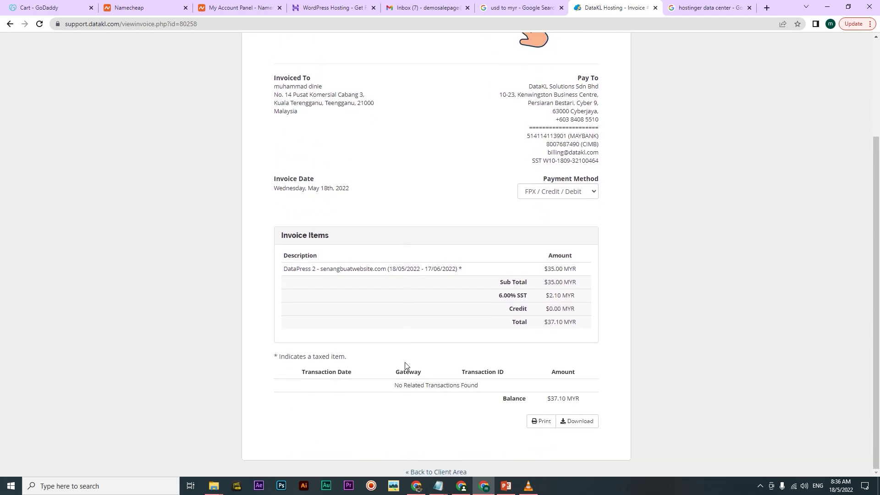
{"action": "scroll", "coordinate": [406, 362], "scroll_direction": "up", "scroll_amount": 3}
{"action": "left_click", "coordinate": [513, 162]}
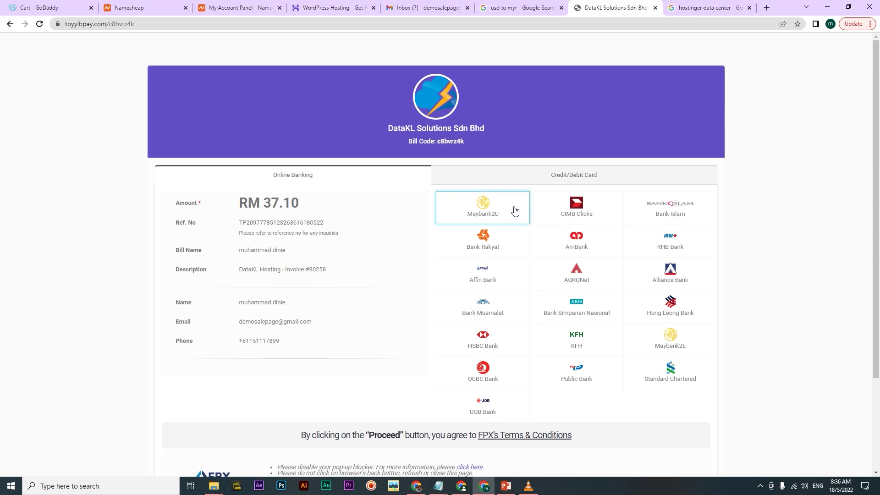
Choose CIMB Clicks as the FPX bank for the RM 37.10 DataKL payment
{"action": "left_click", "coordinate": [578, 220]}
{"action": "scroll", "coordinate": [379, 287], "scroll_direction": "down", "scroll_amount": 2}
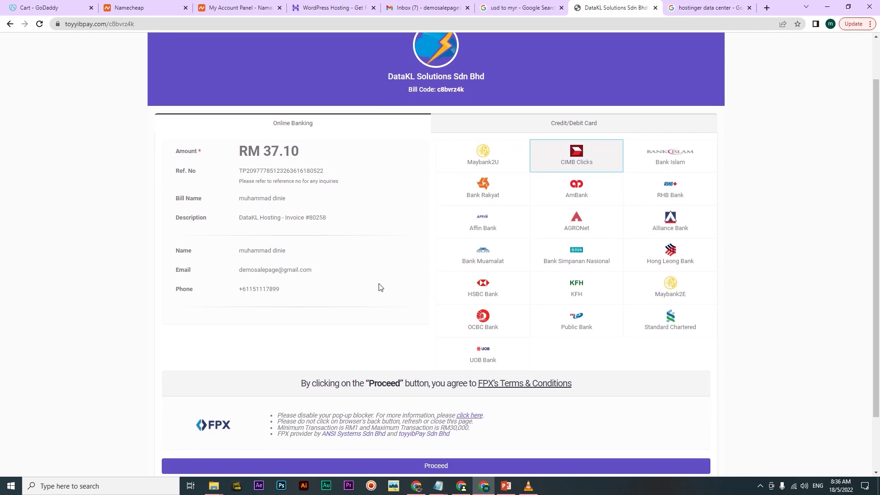
{"action": "scroll", "coordinate": [402, 277], "scroll_direction": "up", "scroll_amount": 2}
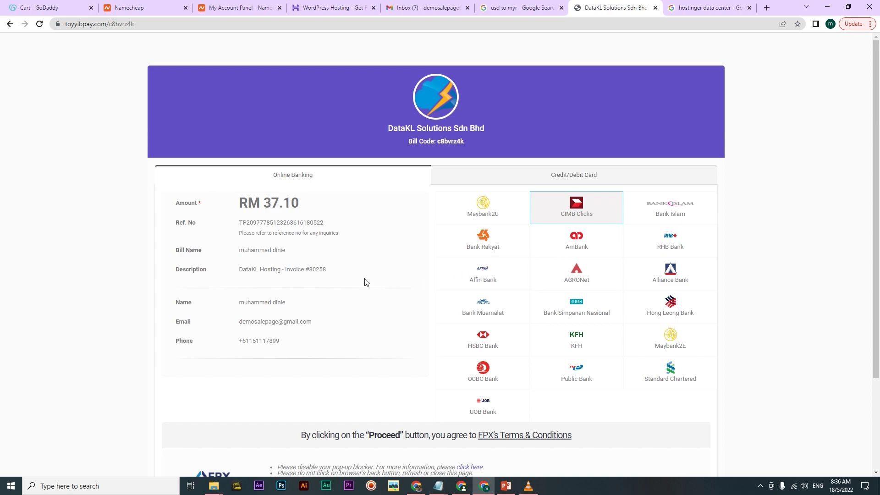
{"action": "scroll", "coordinate": [317, 293], "scroll_direction": "down", "scroll_amount": 2}
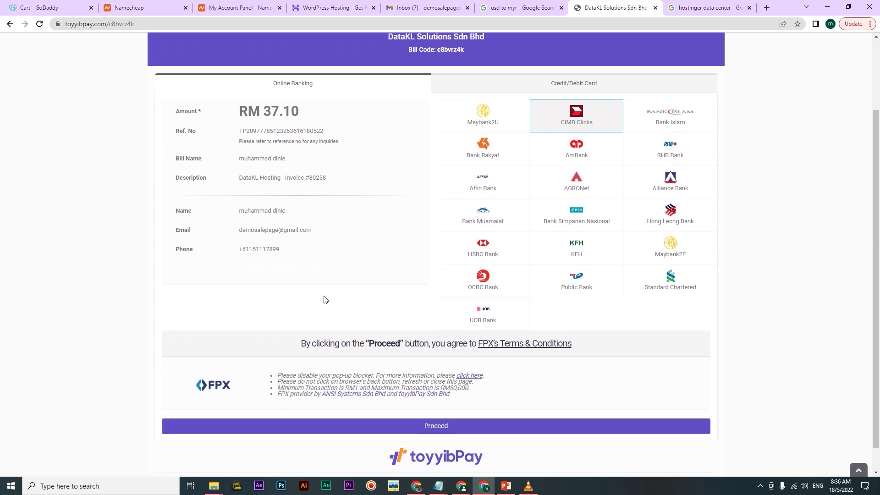
{"action": "scroll", "coordinate": [324, 298], "scroll_direction": "down", "scroll_amount": 1}
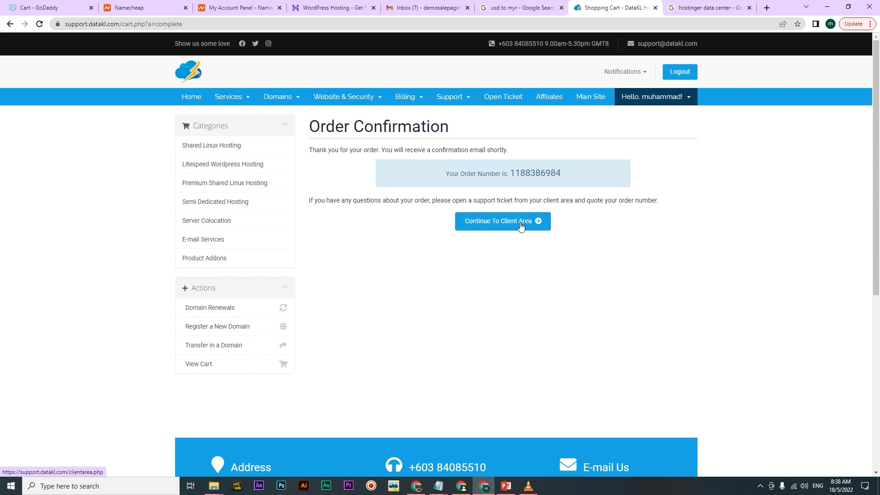
Return to the client area and list all services, showing DataPress 2 Active at $35.00 MYR monthly
{"action": "left_click", "coordinate": [497, 231]}
{"action": "scroll", "coordinate": [503, 349], "scroll_direction": "down", "scroll_amount": 1}
{"action": "scroll", "coordinate": [500, 350], "scroll_direction": "up", "scroll_amount": 1}
{"action": "scroll", "coordinate": [479, 355], "scroll_direction": "down", "scroll_amount": 1}
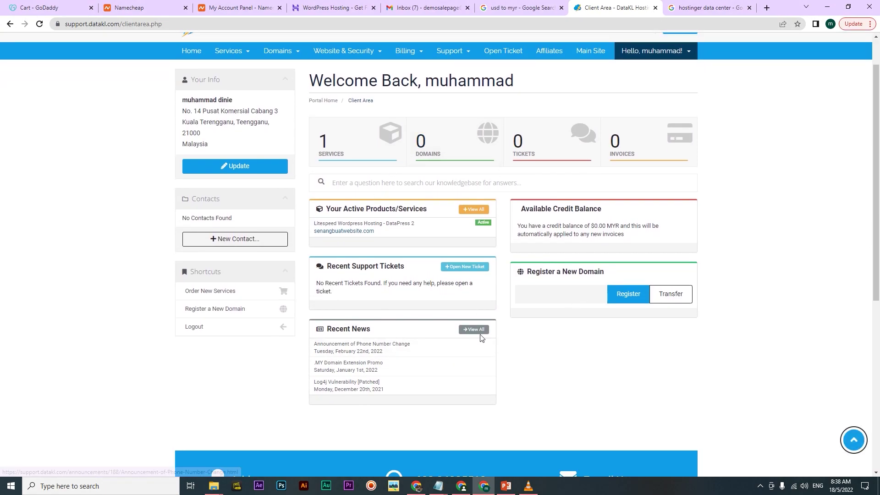
{"action": "left_click", "coordinate": [326, 149]}
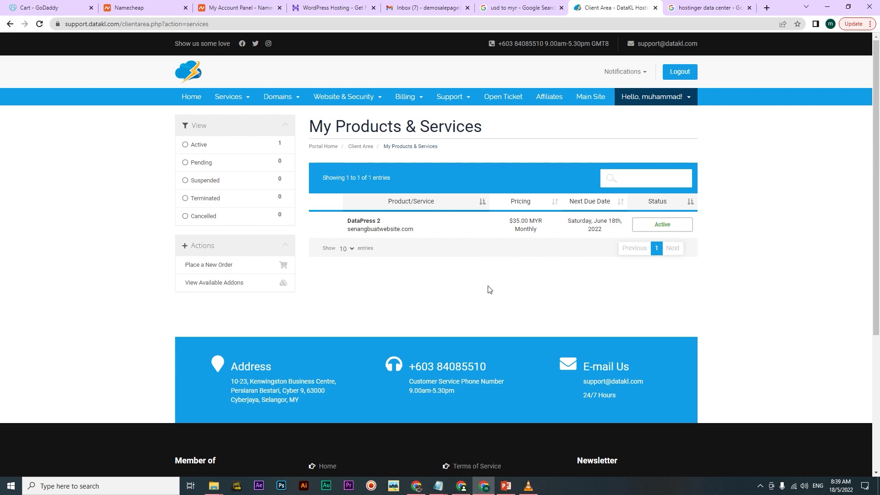
Review the DataPress 2 details for senangbuatwebsite.com, then log in to its cPanel
{"action": "left_click", "coordinate": [372, 227]}
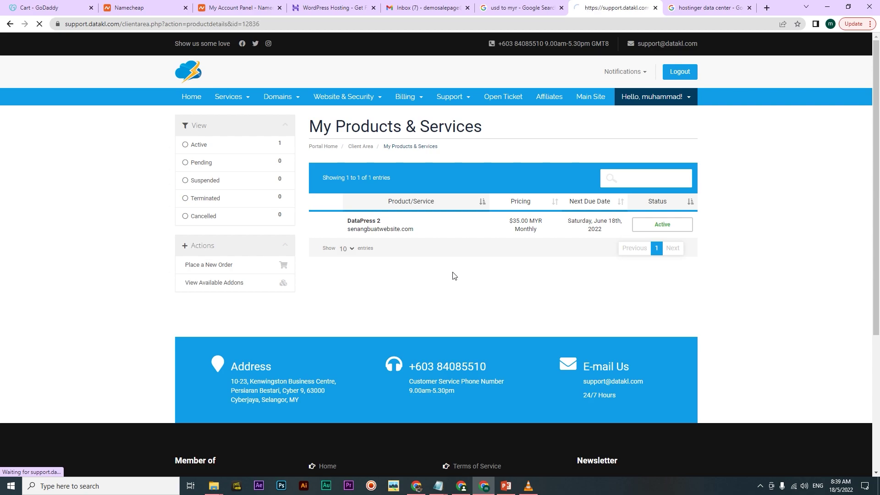
{"action": "scroll", "coordinate": [321, 319], "scroll_direction": "down", "scroll_amount": 1}
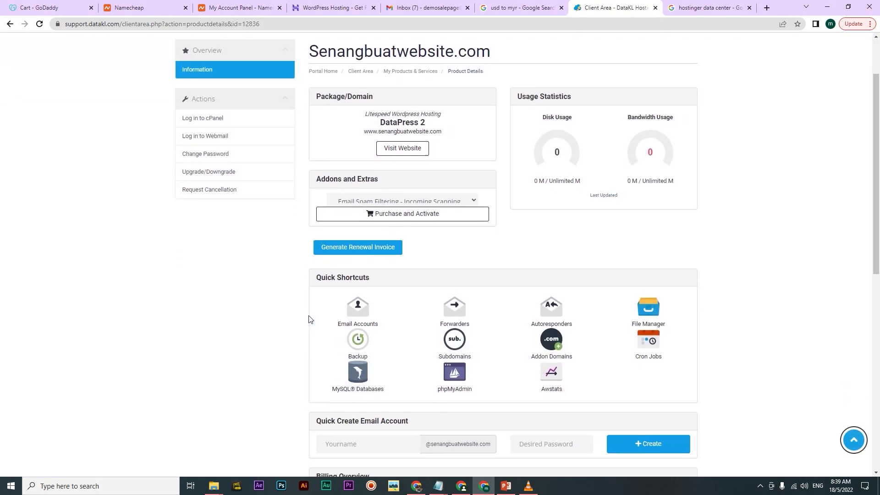
{"action": "scroll", "coordinate": [667, 297], "scroll_direction": "down", "scroll_amount": 3}
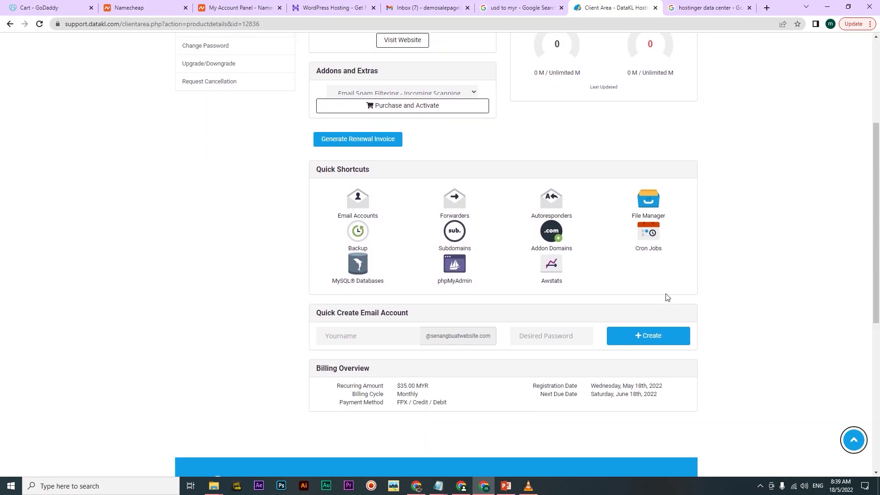
{"action": "scroll", "coordinate": [455, 284], "scroll_direction": "up", "scroll_amount": 3}
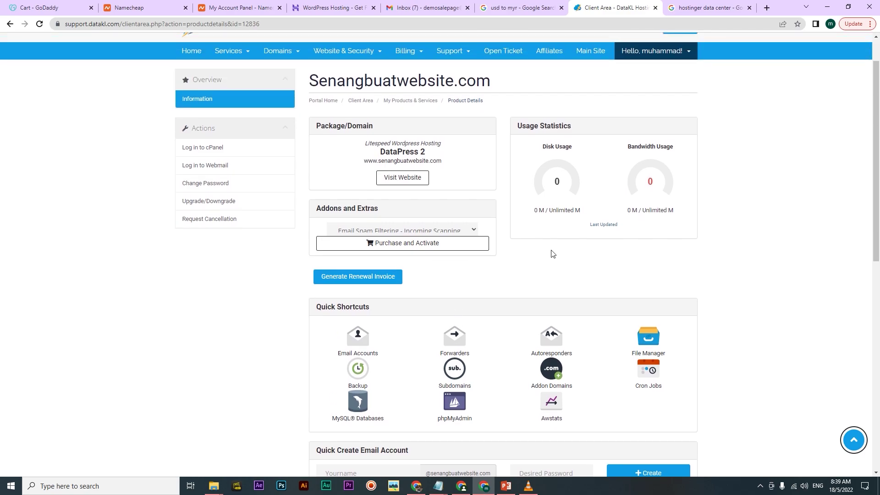
{"action": "scroll", "coordinate": [553, 253], "scroll_direction": "up", "scroll_amount": 1}
{"action": "scroll", "coordinate": [553, 255], "scroll_direction": "down", "scroll_amount": 8}
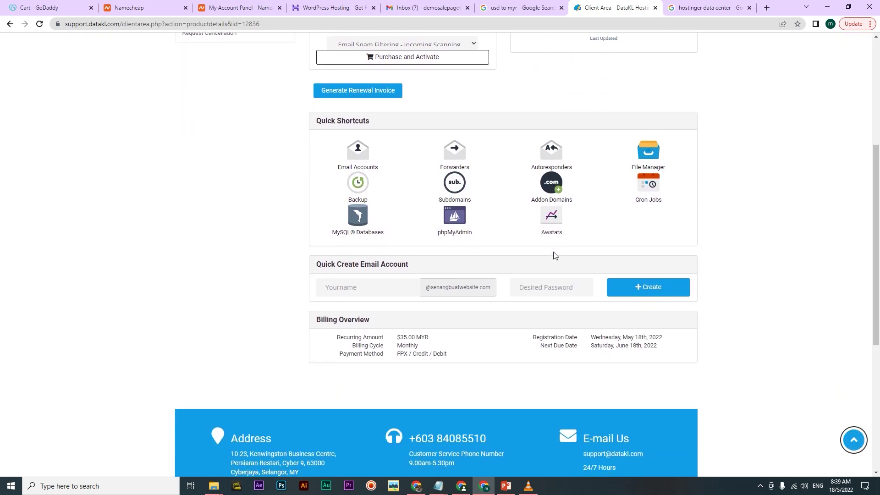
{"action": "scroll", "coordinate": [553, 256], "scroll_direction": "up", "scroll_amount": 5}
{"action": "scroll", "coordinate": [553, 255], "scroll_direction": "up", "scroll_amount": 3}
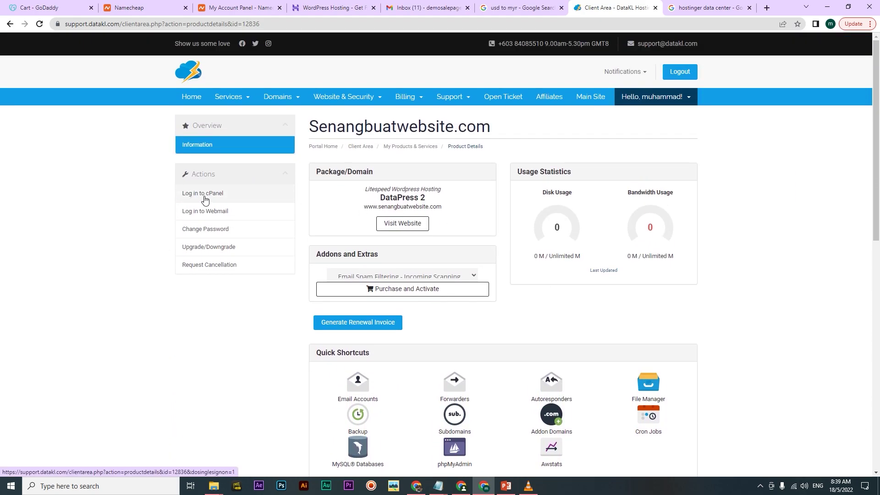
{"action": "left_click", "coordinate": [215, 195]}
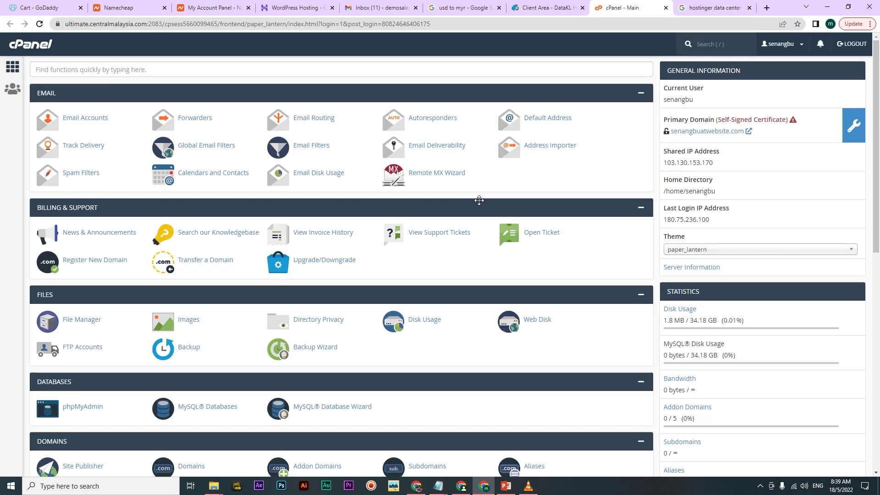
Browse the senangbuatwebsite.com cPanel home page, then return to the PowerPoint tutorial slides
{"action": "scroll", "coordinate": [479, 201], "scroll_direction": "down", "scroll_amount": 5}
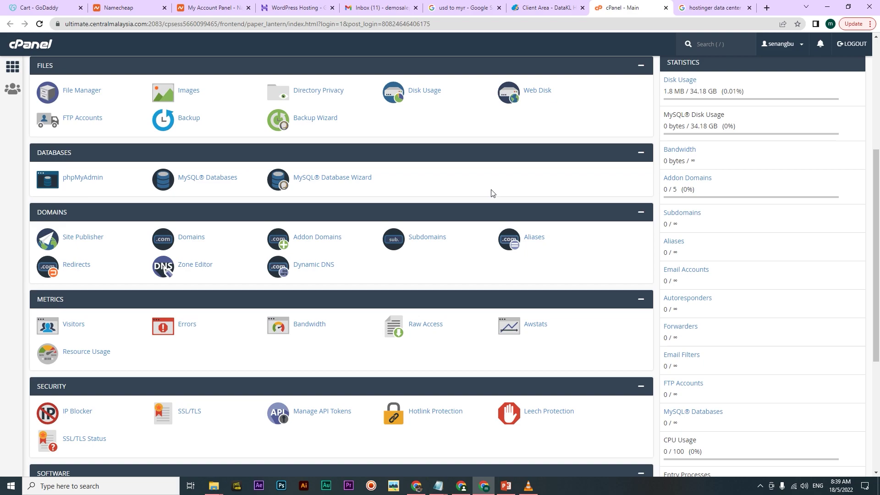
{"action": "scroll", "coordinate": [484, 293], "scroll_direction": "up", "scroll_amount": 5}
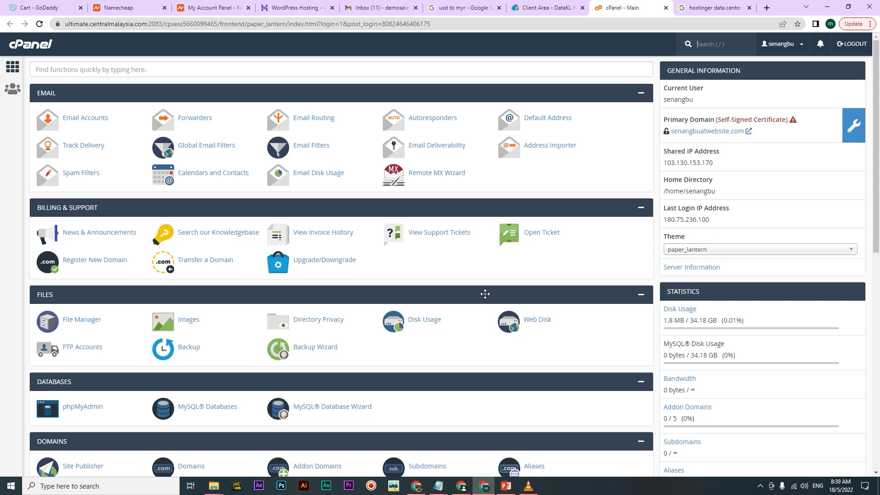
{"action": "left_click", "coordinate": [505, 486]}
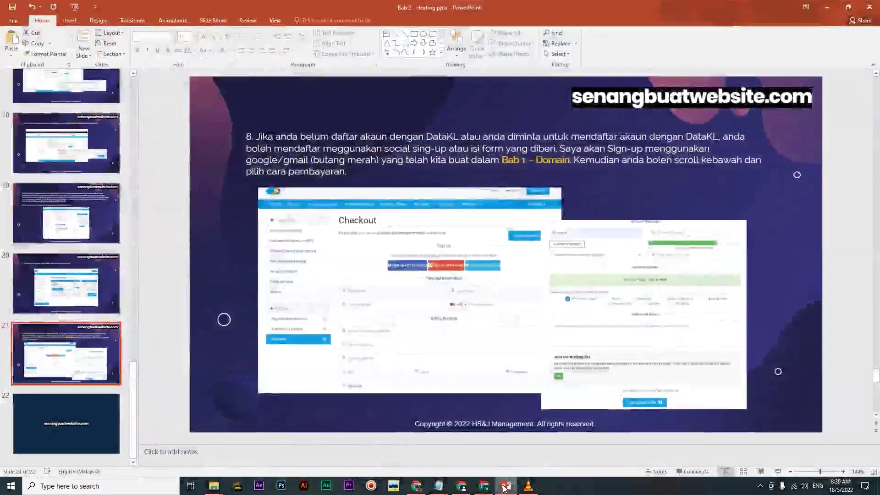
{"action": "left_click", "coordinate": [76, 289]}
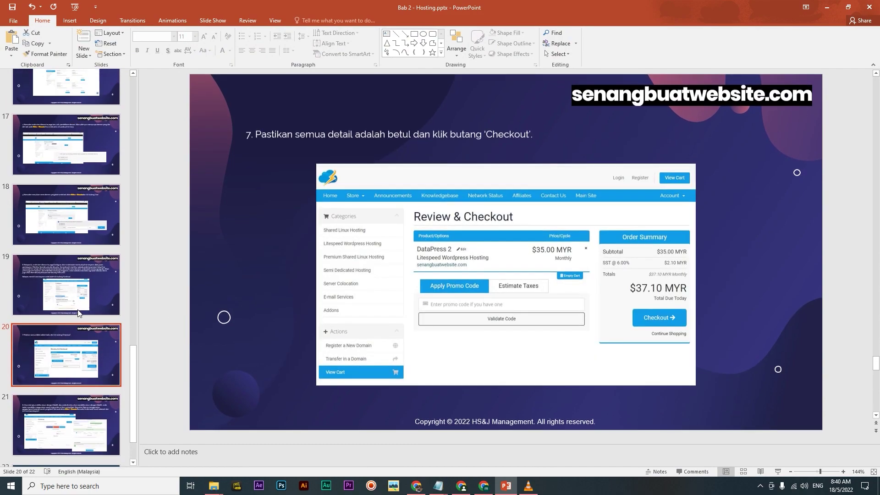
{"action": "scroll", "coordinate": [76, 229], "scroll_direction": "up", "scroll_amount": 5}
{"action": "left_click", "coordinate": [81, 194]}
{"action": "left_click", "coordinate": [69, 146]}
{"action": "left_click", "coordinate": [72, 91]}
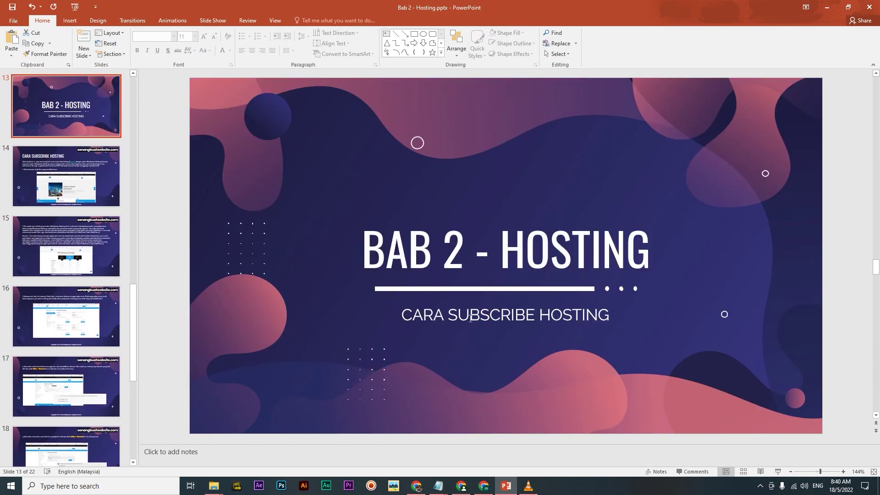
{"action": "left_click", "coordinate": [827, 7]}
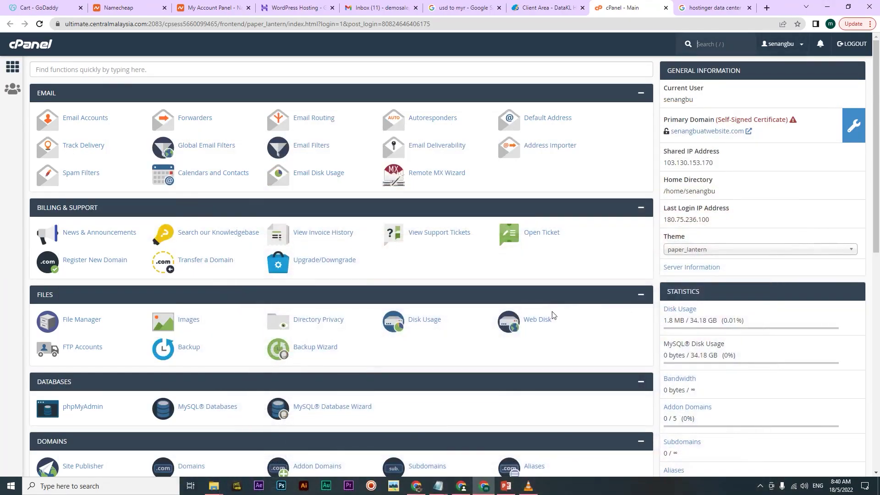